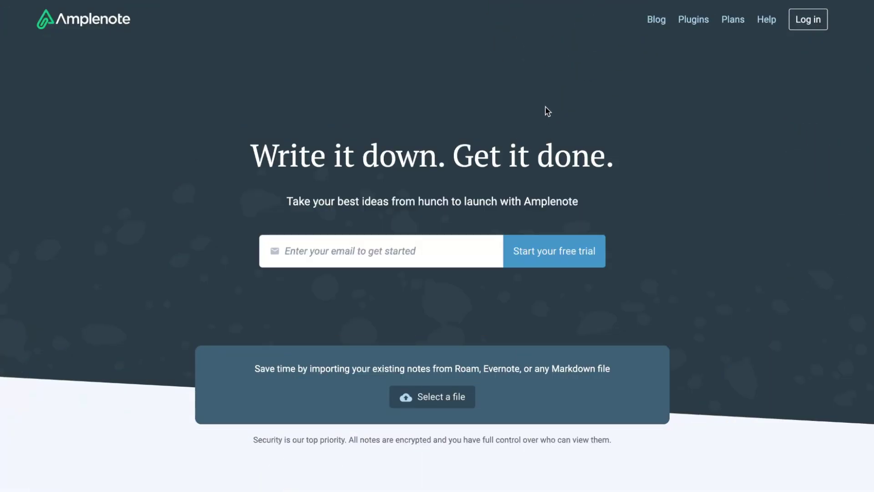
- Scroll down the Amplenote homepage through its feature sections, then back up a little
scroll(547, 111, "down", 1)
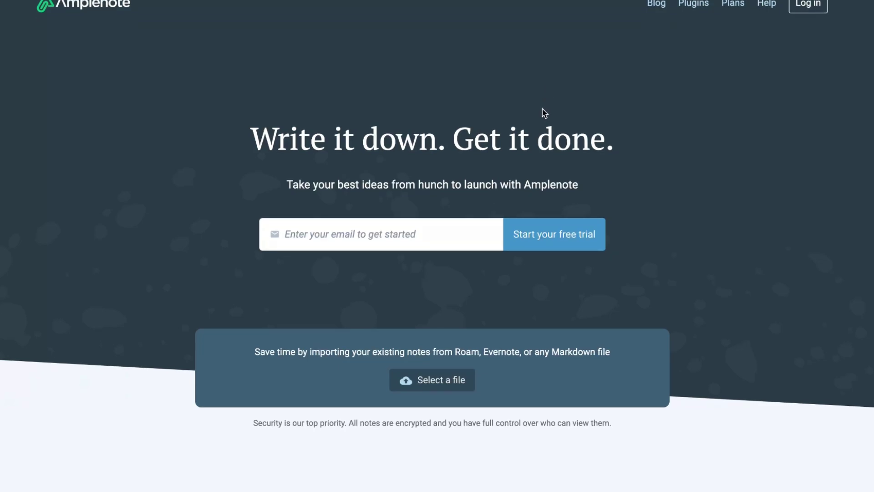
scroll(547, 111, "down", 2)
scroll(543, 110, "down", 5)
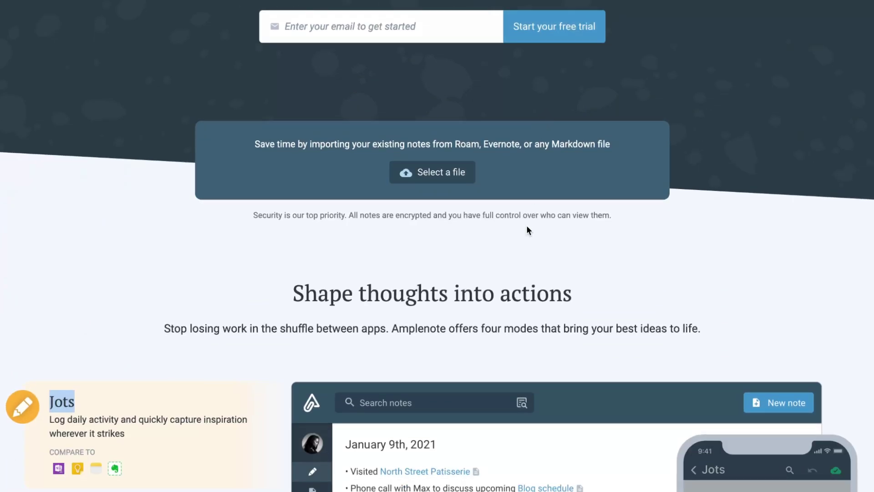
scroll(527, 225, "down", 4)
scroll(526, 224, "down", 2)
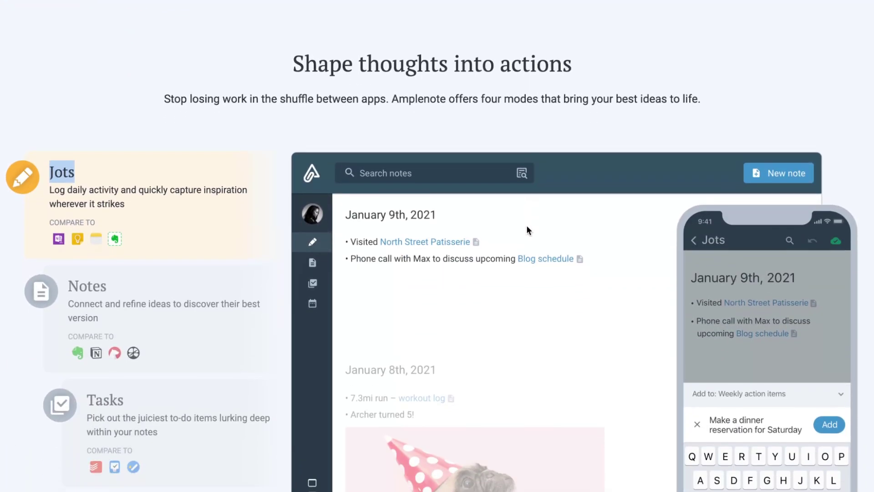
scroll(520, 218, "down", 3)
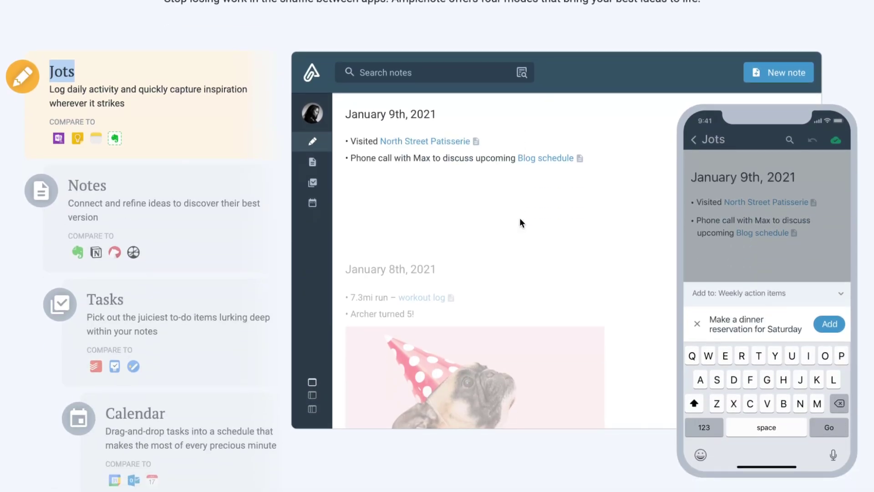
scroll(520, 222, "down", 1)
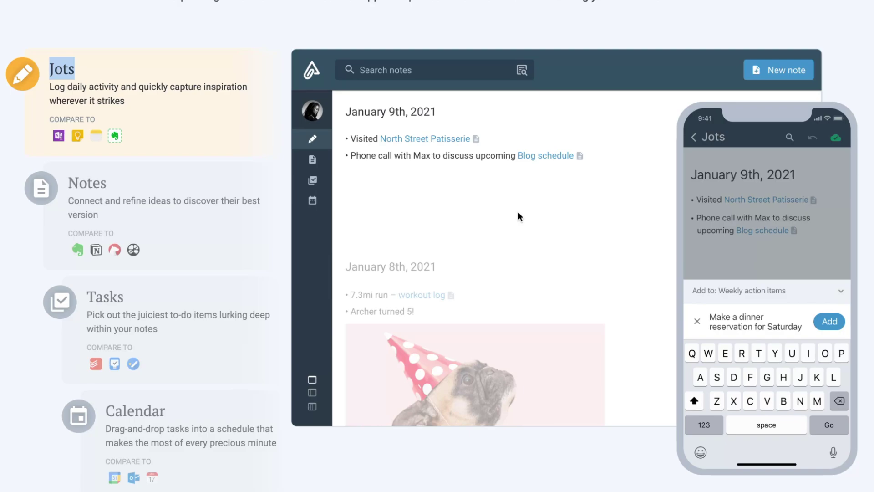
scroll(520, 216, "down", 3)
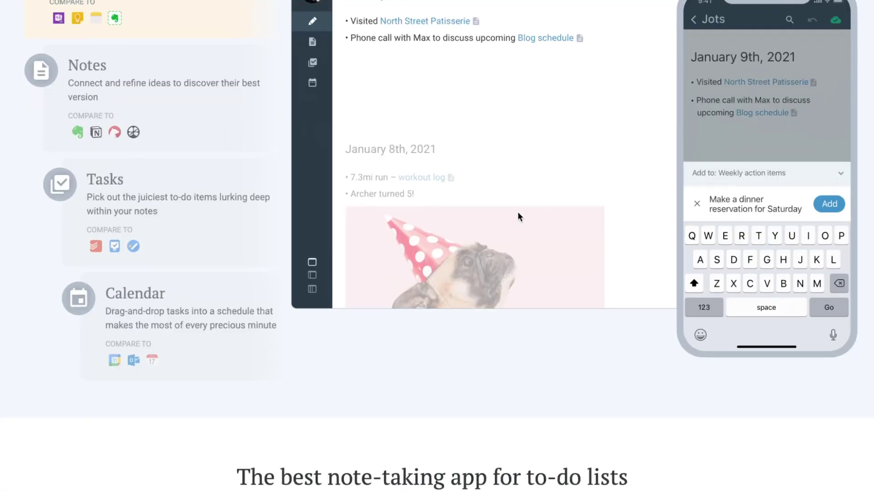
scroll(518, 212, "down", 8)
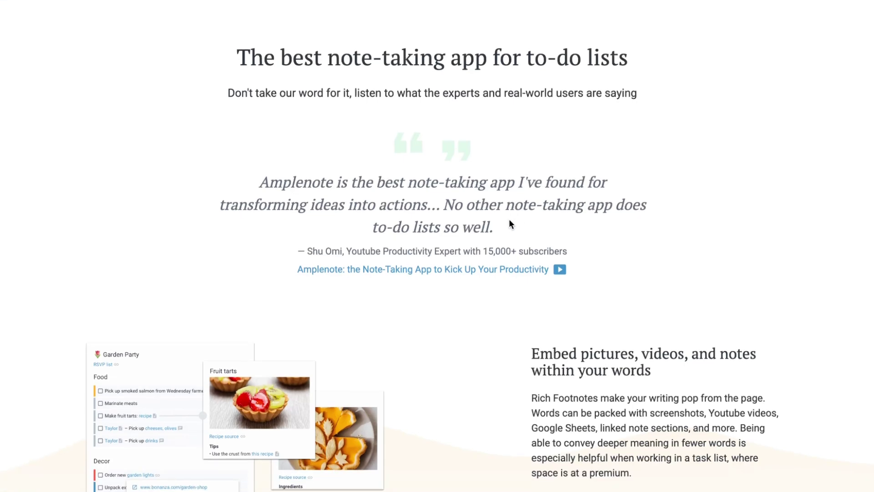
scroll(509, 219, "down", 10)
scroll(509, 219, "down", 5)
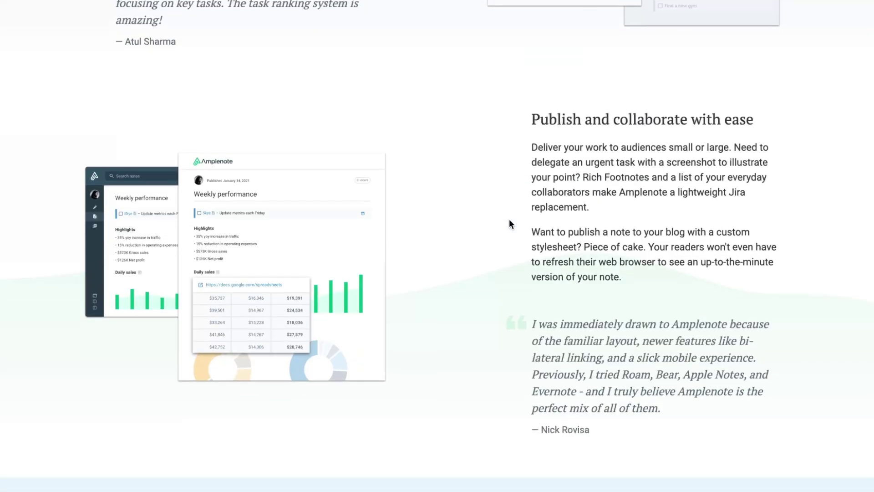
scroll(510, 223, "up", 12)
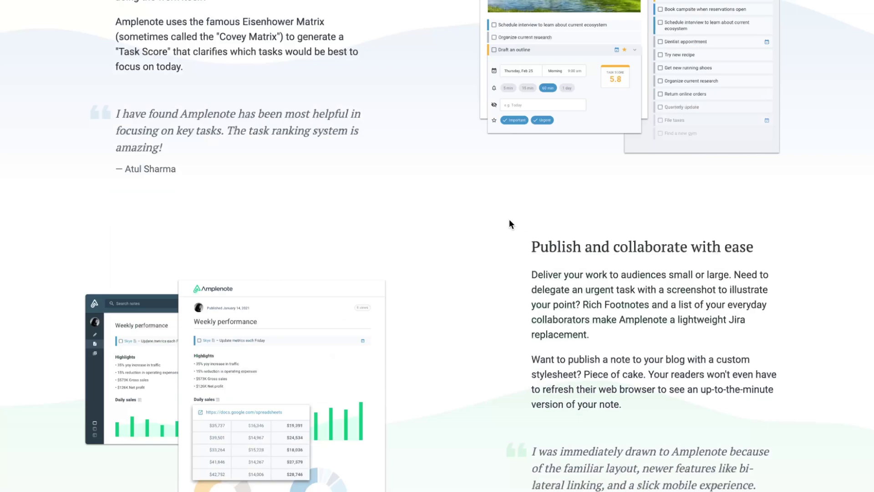
scroll(510, 222, "up", 15)
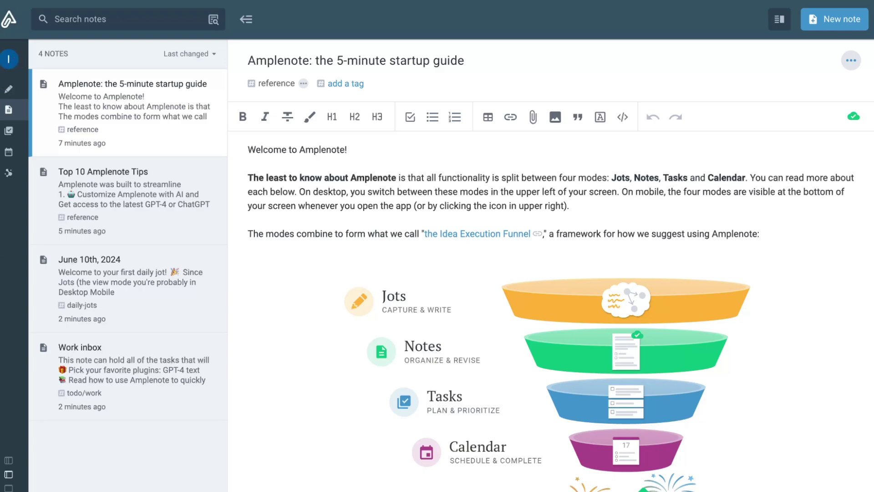
- Expand the sidebar navigation and glance at the account options menu
left_click(8, 461)
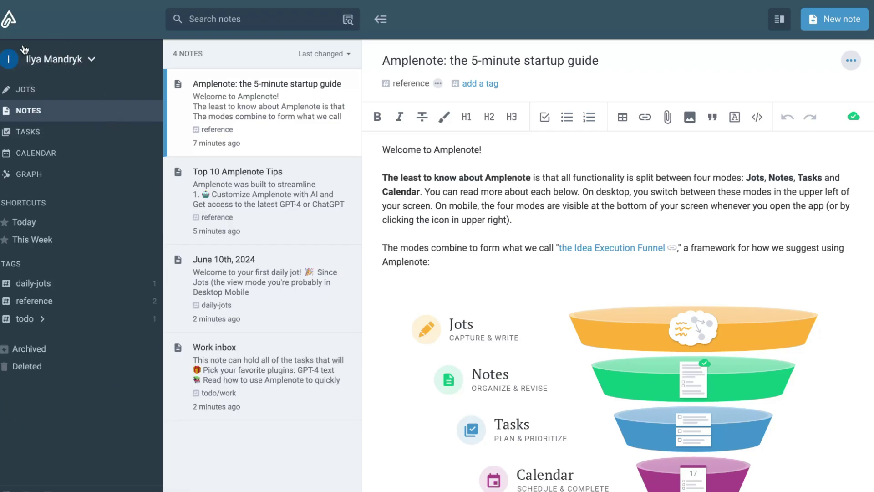
left_click(92, 60)
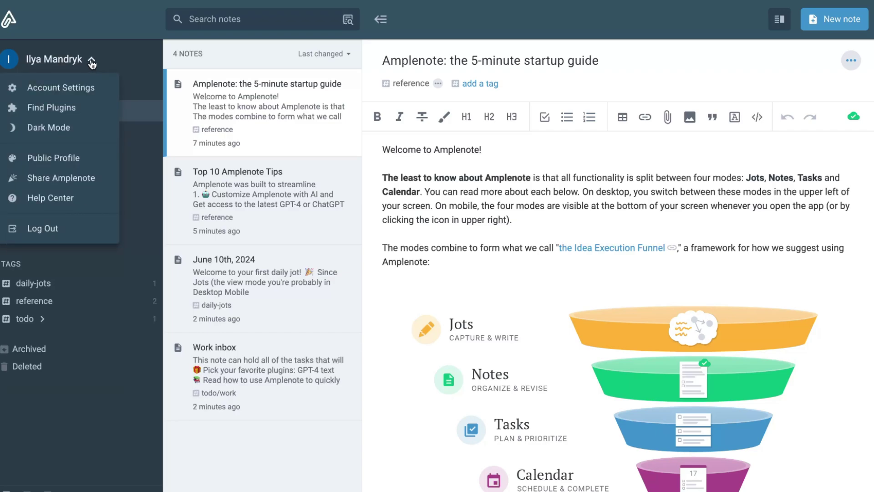
left_click(93, 63)
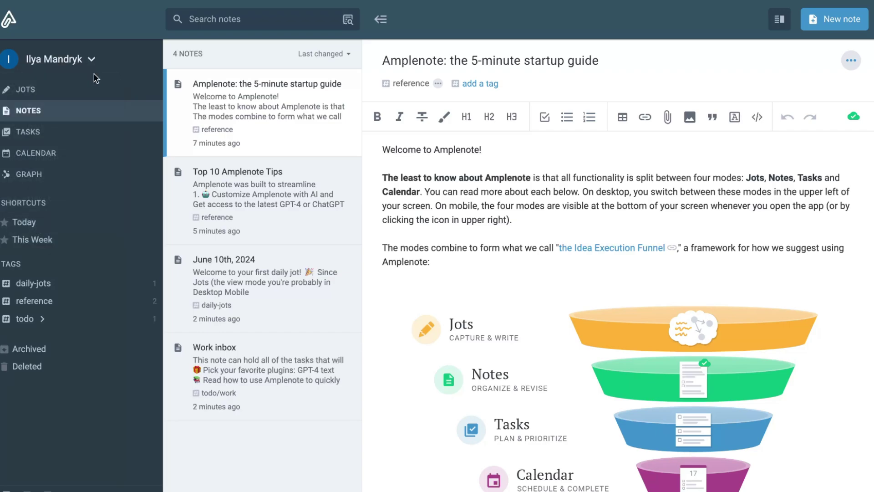
- Cycle through Jots, Notes, Tasks, Calendar and Graph modes, ending back in Notes
left_click(36, 93)
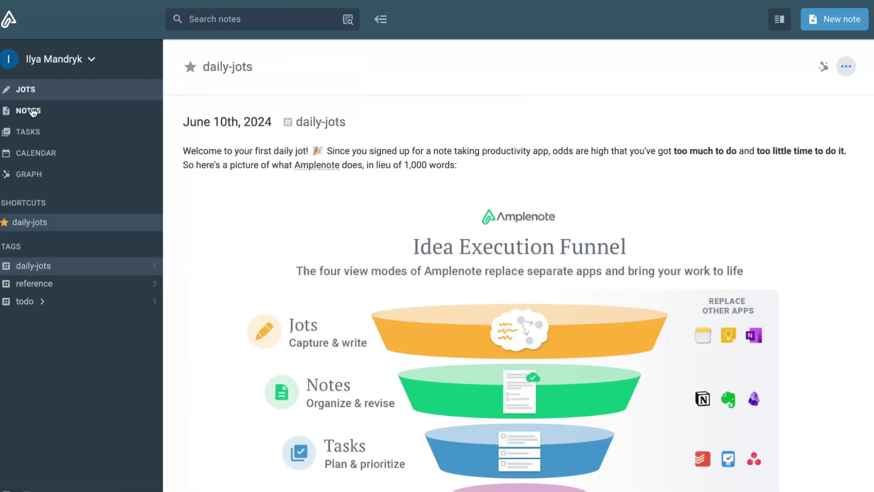
left_click(32, 111)
left_click(35, 133)
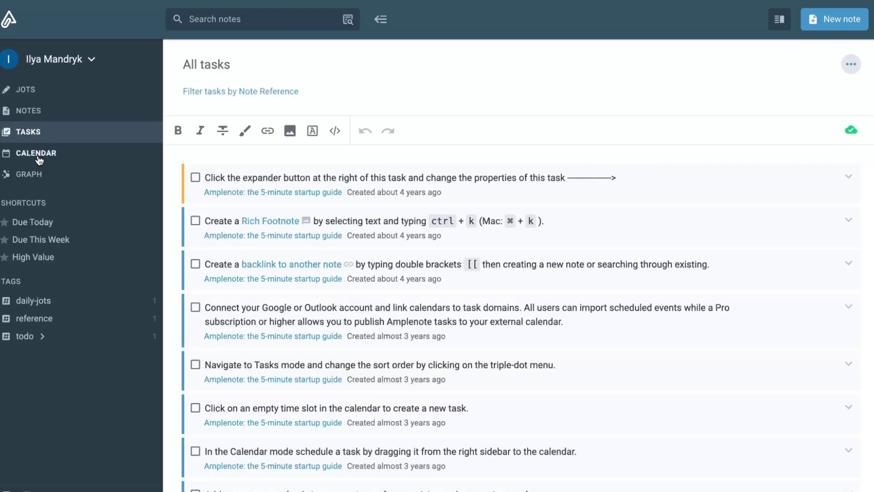
left_click(37, 155)
left_click(21, 172)
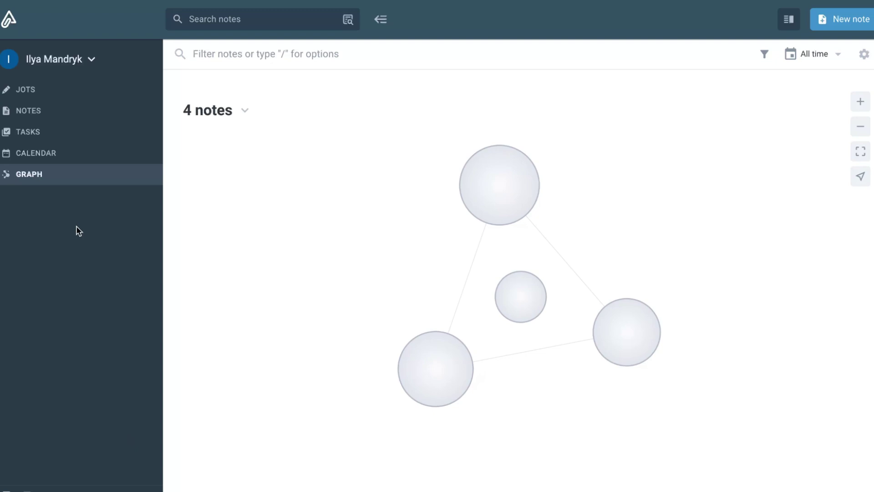
left_click(28, 109)
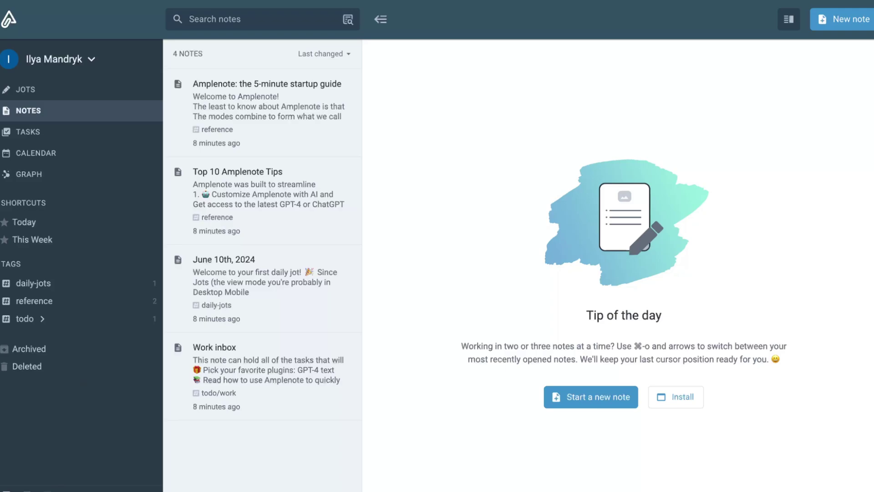
- Open 'Amplenote: the 5-minute startup guide' and read down to its Top 3 productivity boosters list
left_click(282, 113)
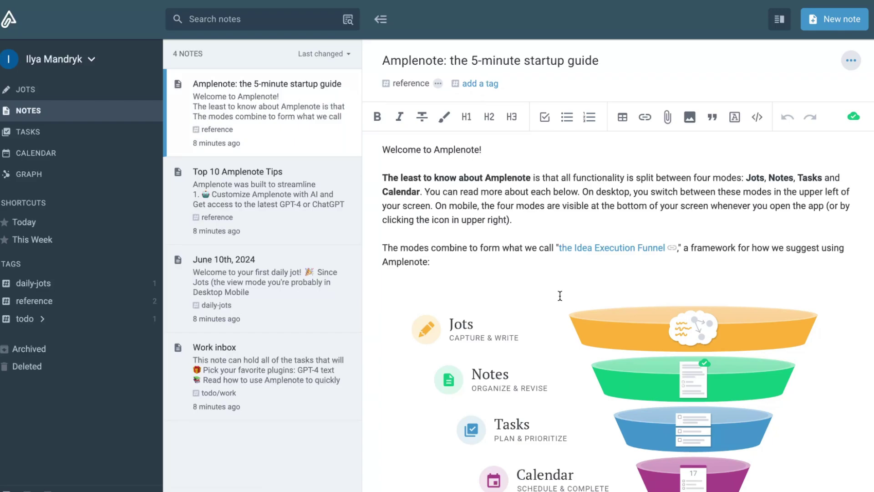
scroll(559, 295, "down", 3)
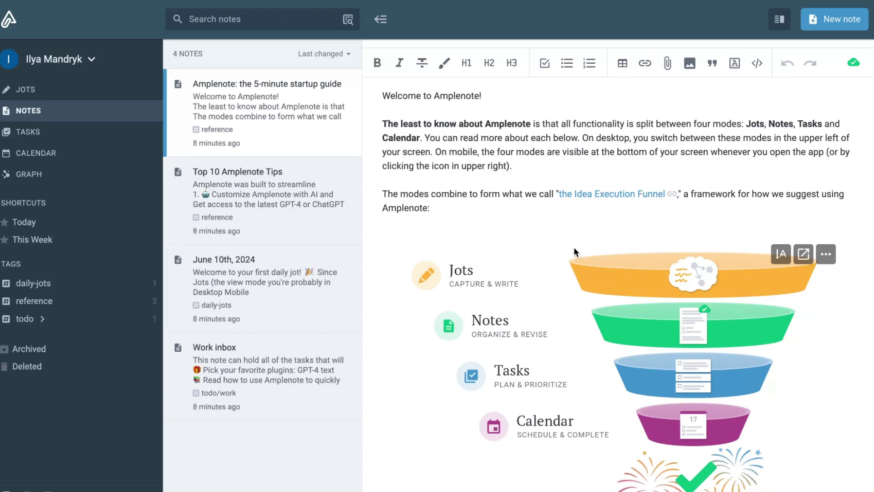
scroll(574, 252, "down", 5)
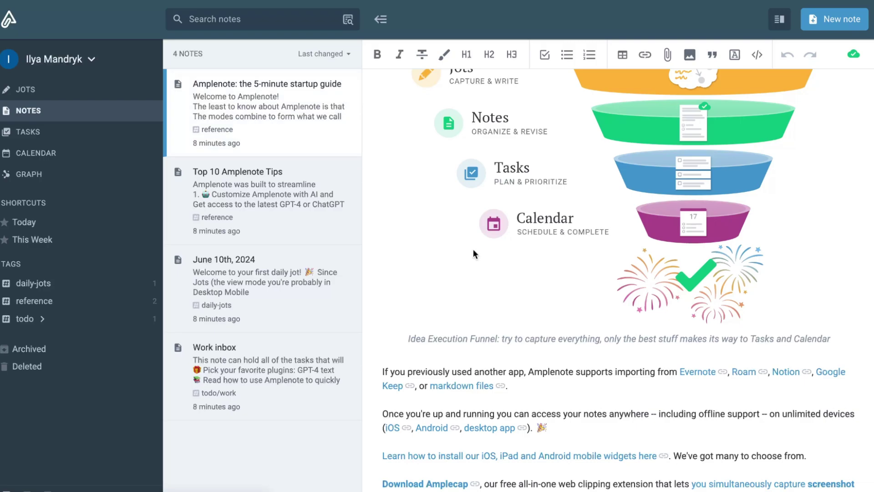
scroll(596, 252, "up", 1)
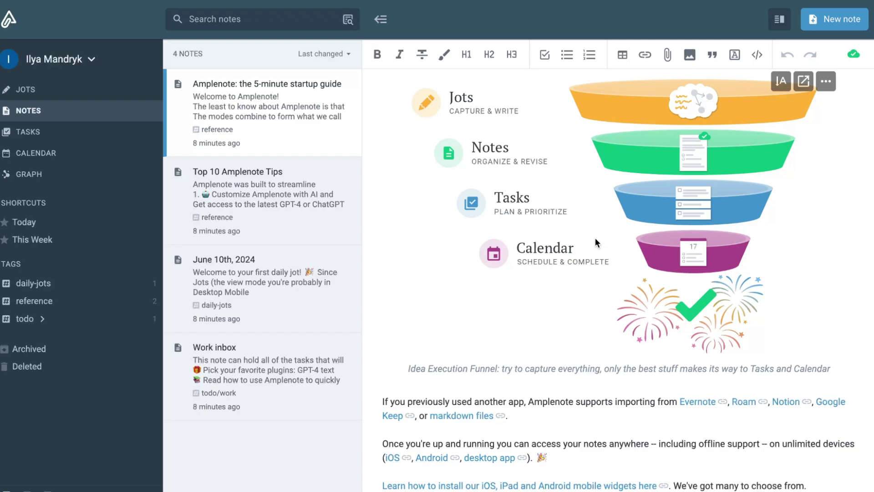
scroll(587, 221, "down", 2)
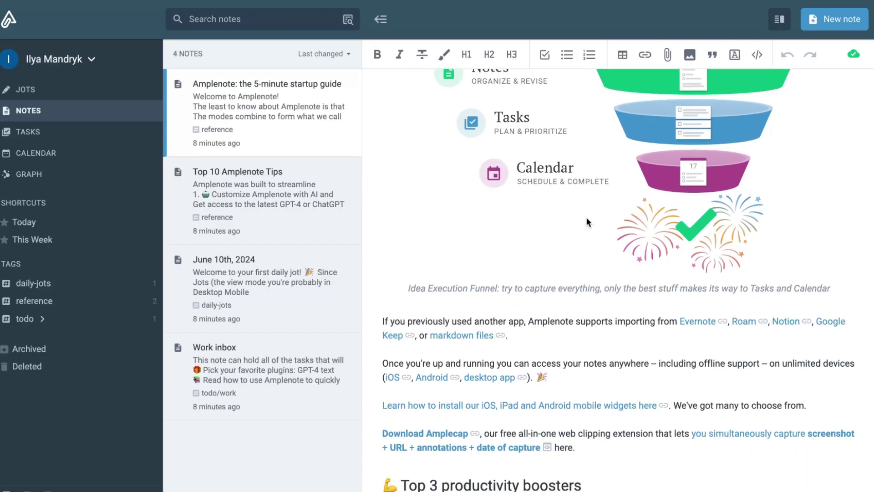
scroll(587, 222, "down", 1)
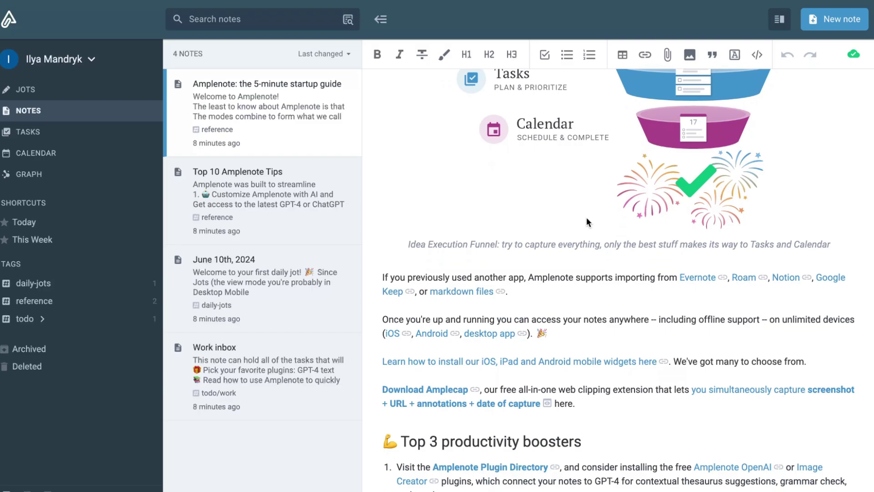
scroll(586, 222, "down", 1)
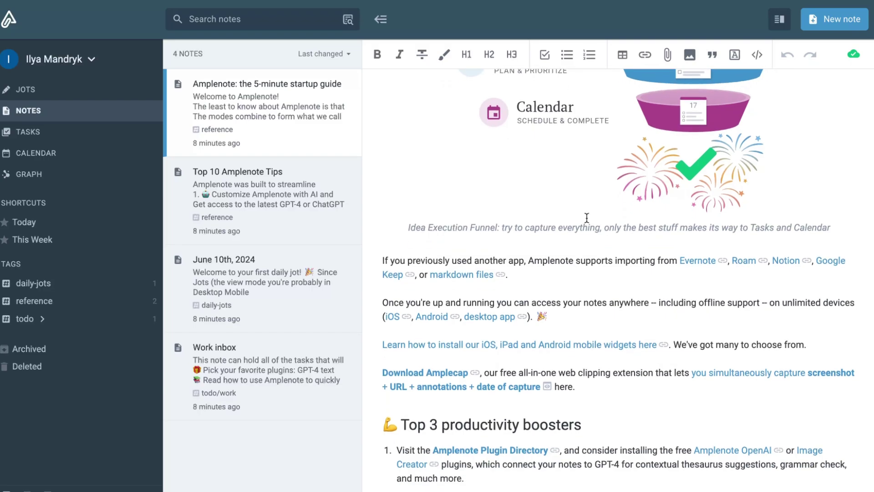
scroll(587, 218, "down", 1)
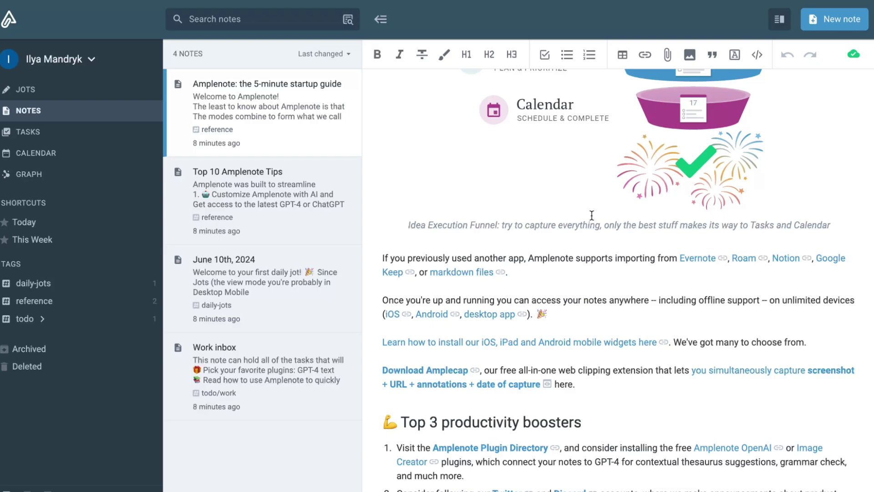
scroll(588, 210, "down", 1)
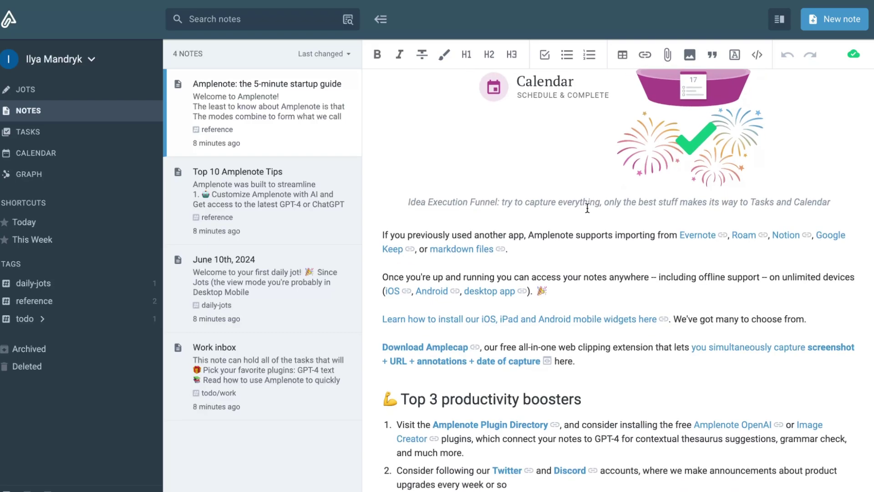
scroll(587, 208, "down", 1)
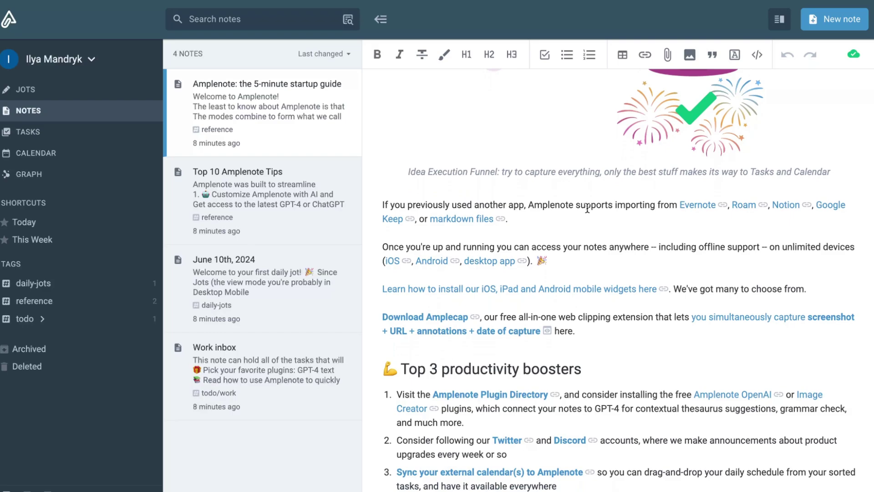
scroll(588, 208, "down", 1)
scroll(588, 208, "down", 2)
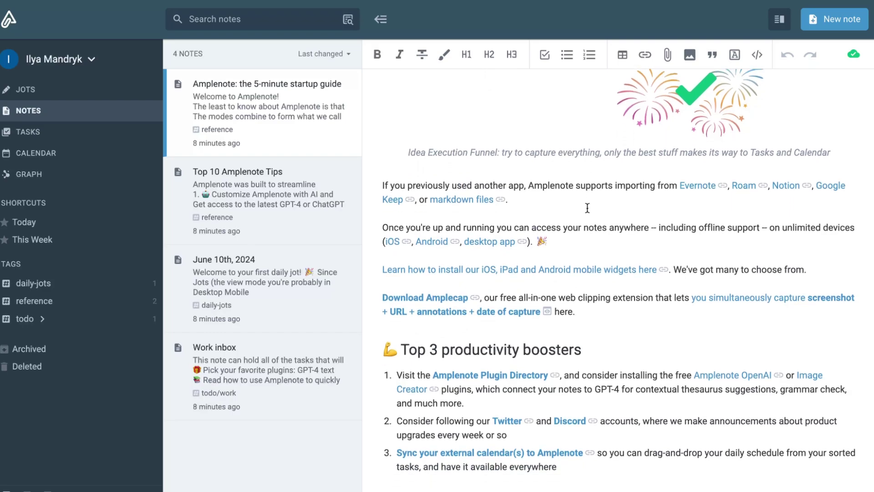
scroll(587, 208, "down", 4)
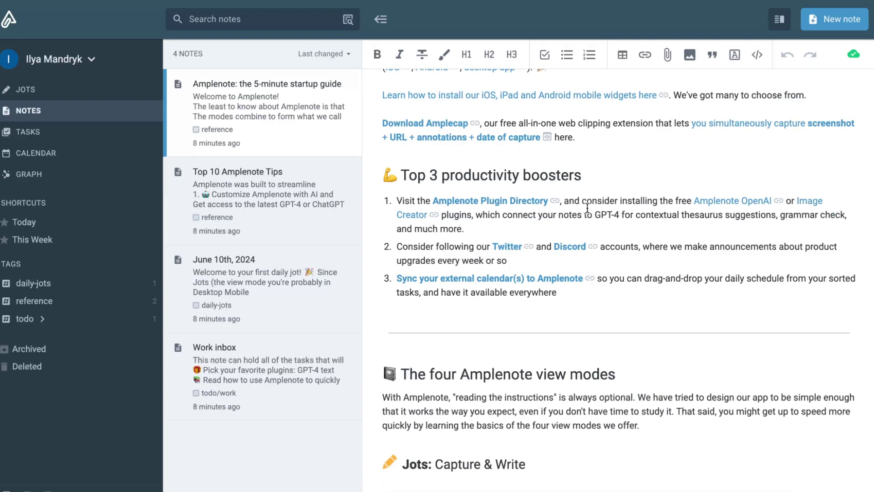
scroll(587, 208, "down", 5)
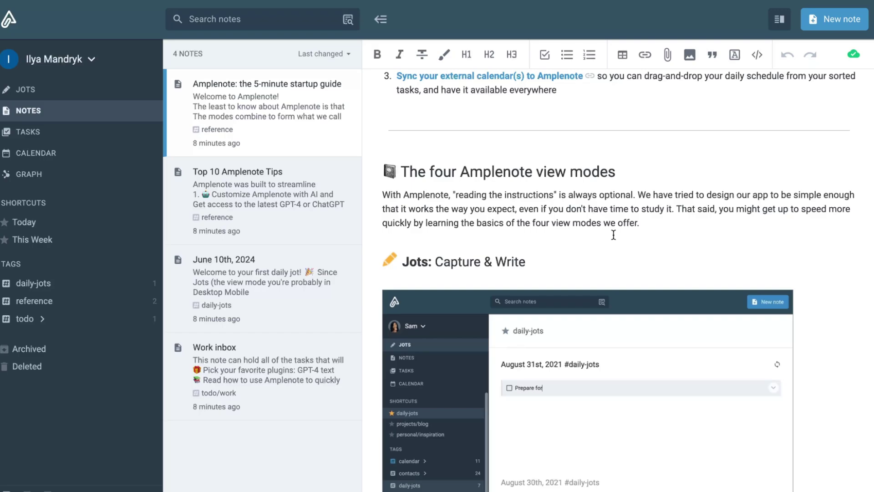
scroll(614, 235, "down", 4)
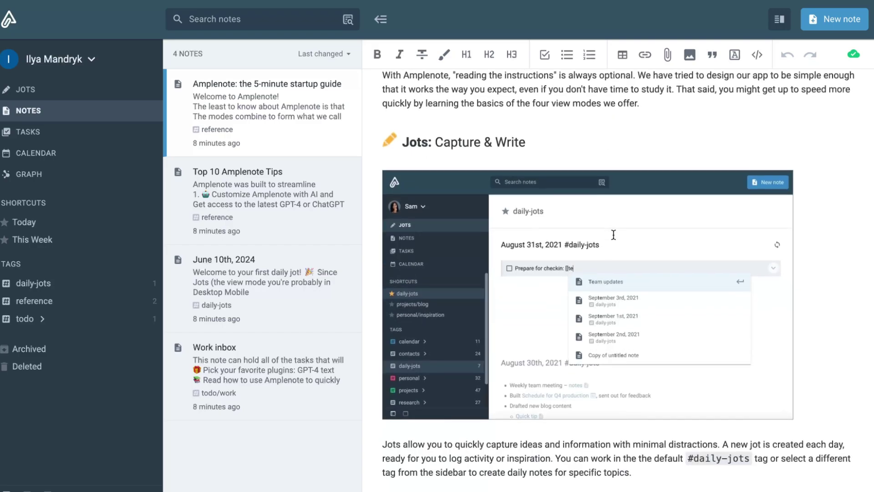
mouse_move(613, 234)
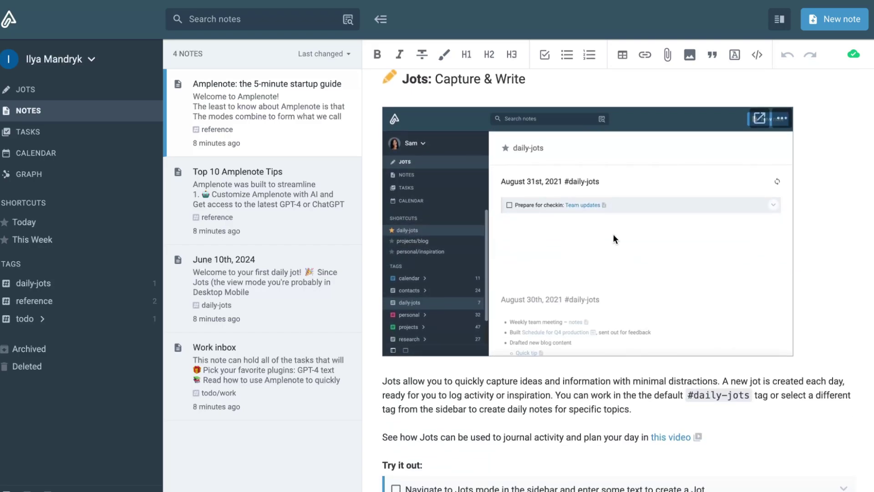
scroll(613, 233, "down", 1)
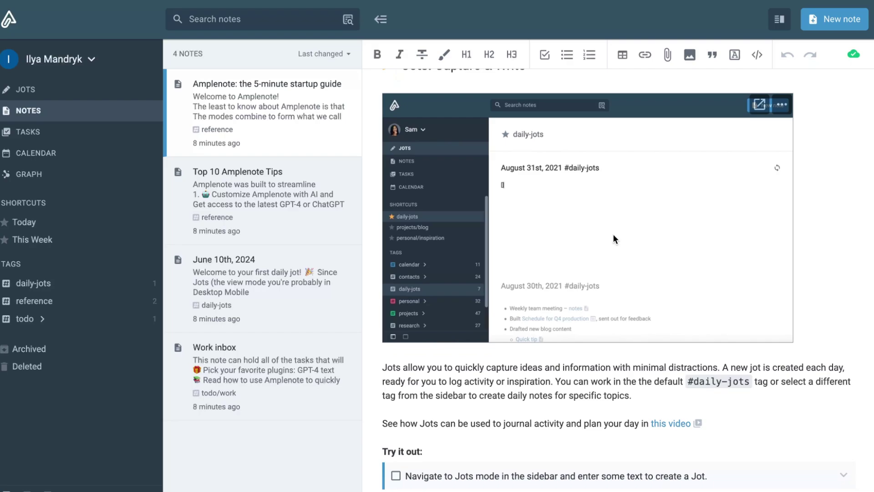
scroll(612, 234, "down", 1)
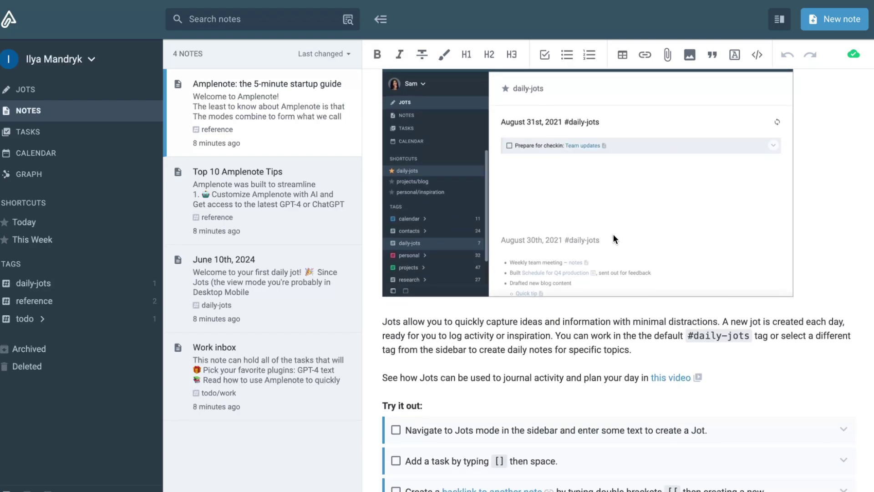
scroll(612, 234, "down", 1)
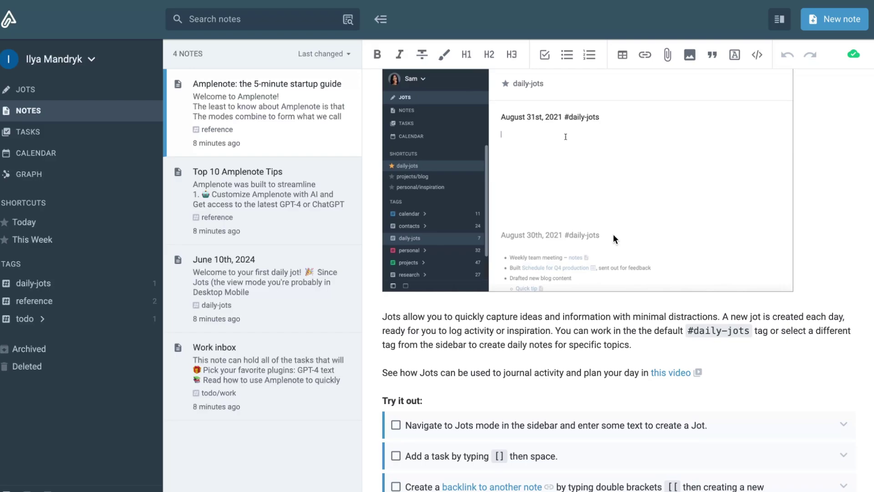
scroll(612, 233, "down", 2)
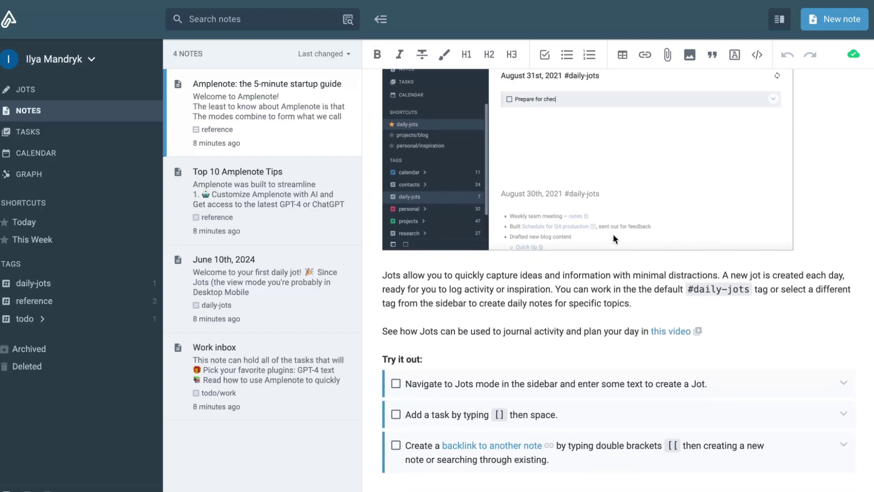
scroll(601, 227, "down", 1)
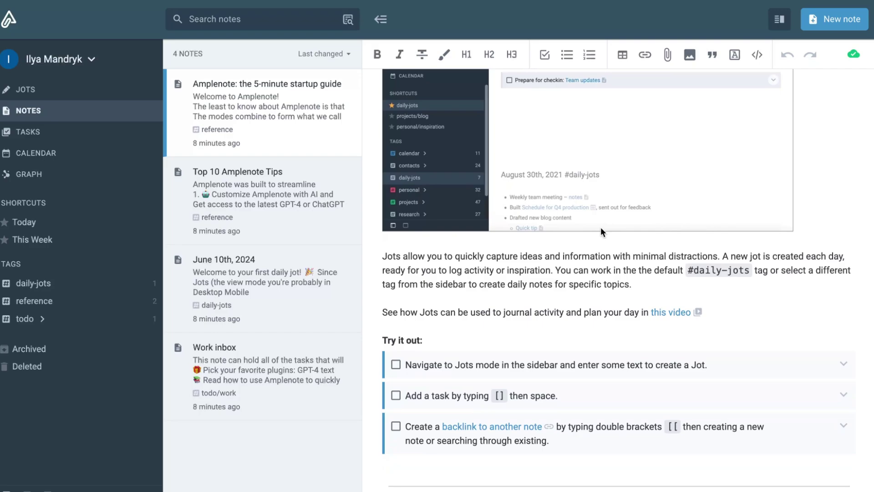
scroll(600, 227, "down", 1)
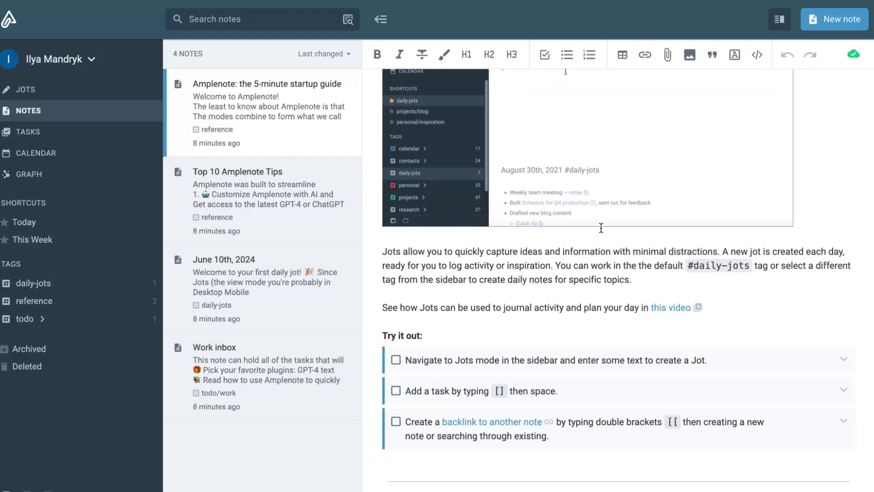
scroll(601, 228, "down", 1)
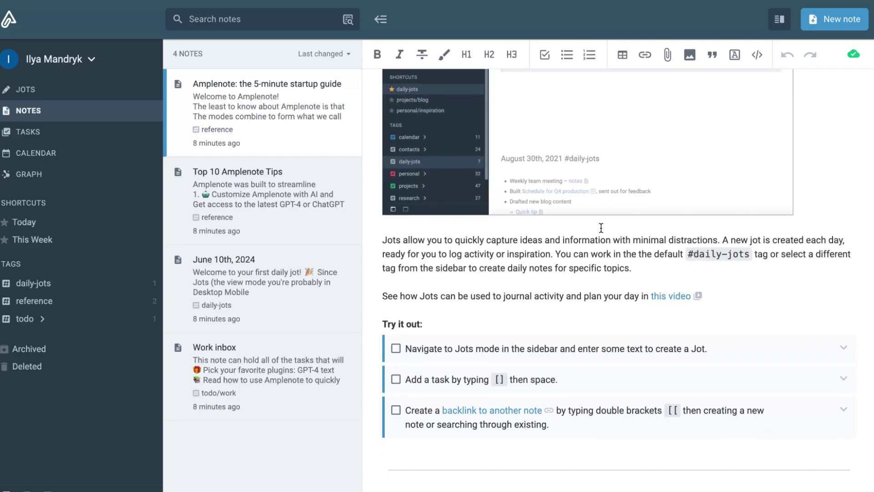
scroll(601, 227, "down", 1)
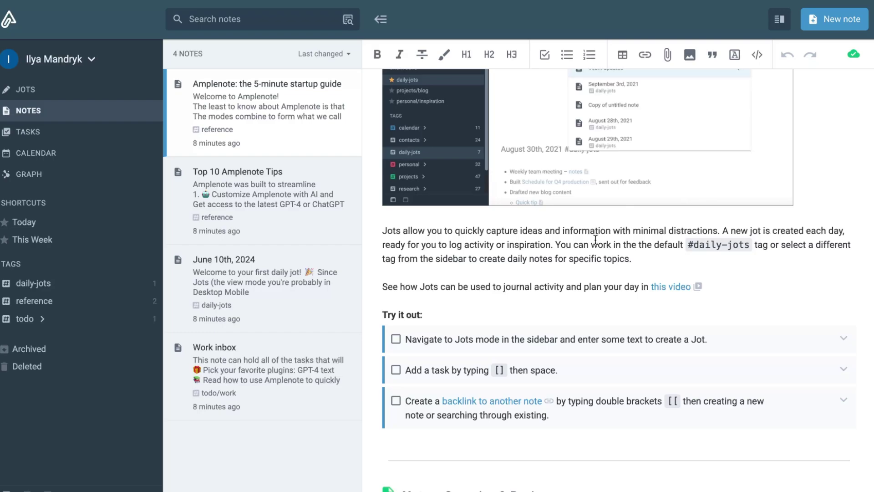
scroll(596, 239, "down", 1)
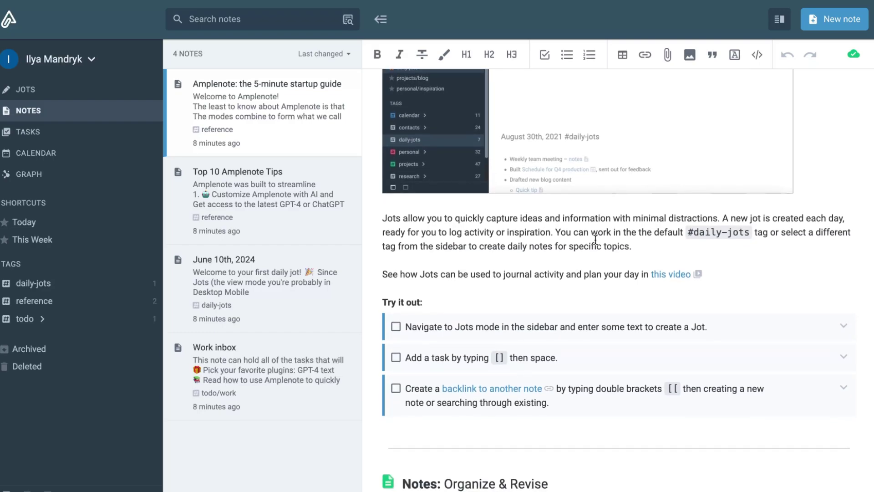
scroll(595, 239, "down", 2)
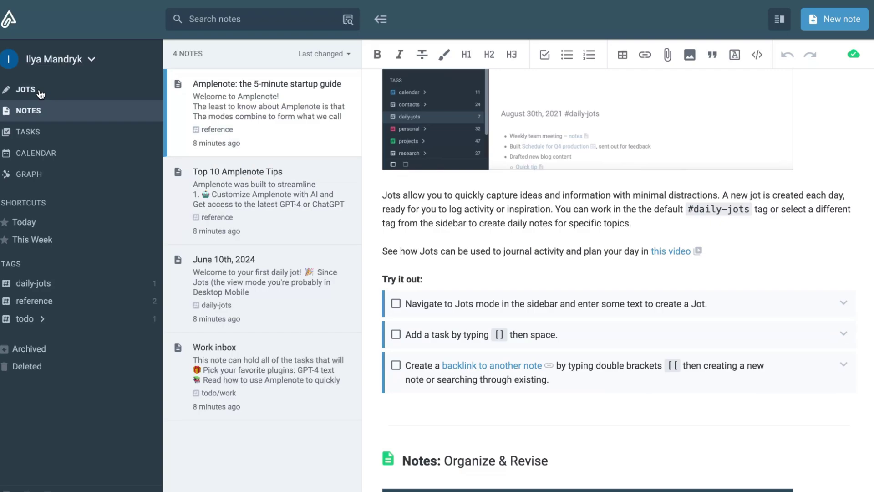
- Switch to Jots mode, filter by the reference tag, then return to daily-jots
left_click(39, 91)
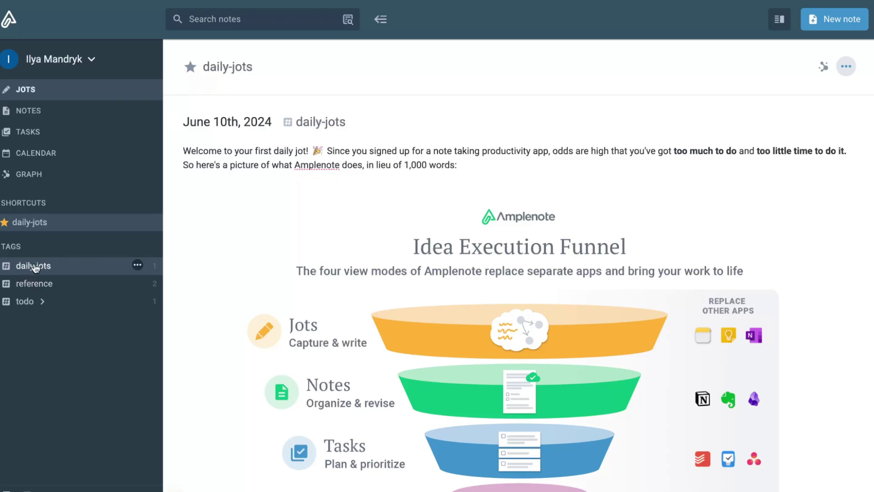
left_click(30, 285)
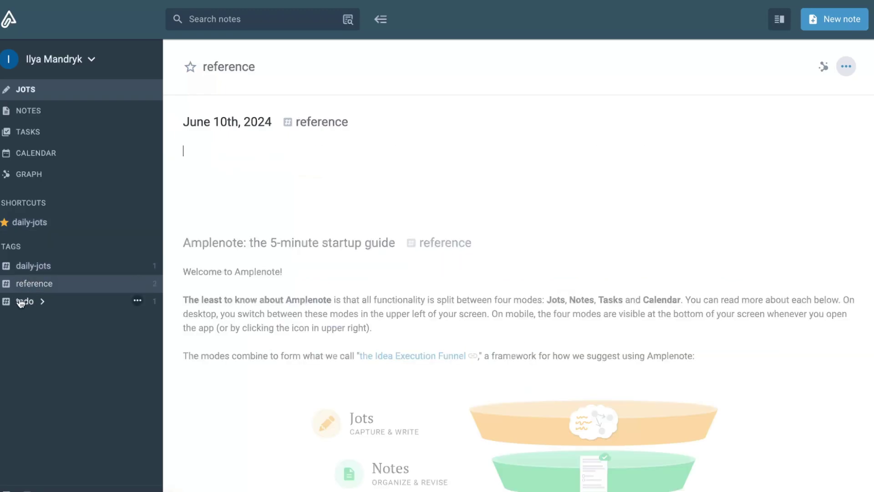
left_click(32, 269)
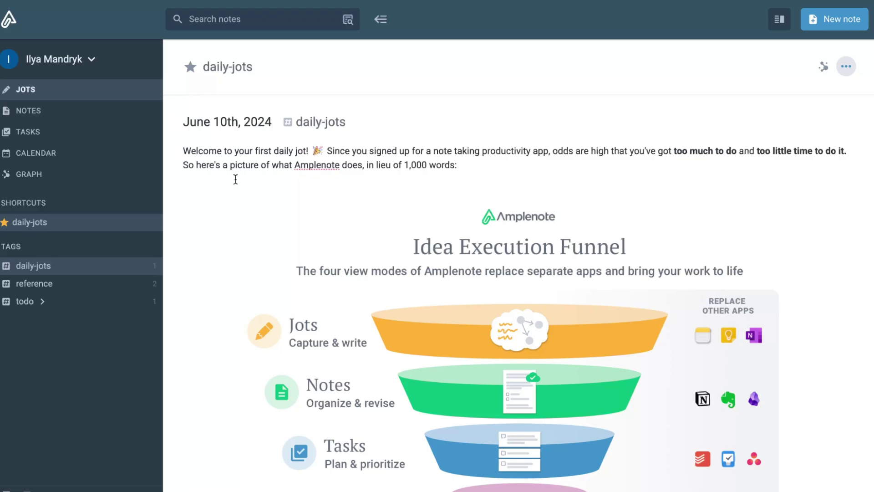
- Browse the daily jots from June 10th, 2024 back to June 5th, 2024
scroll(361, 260, "down", 1)
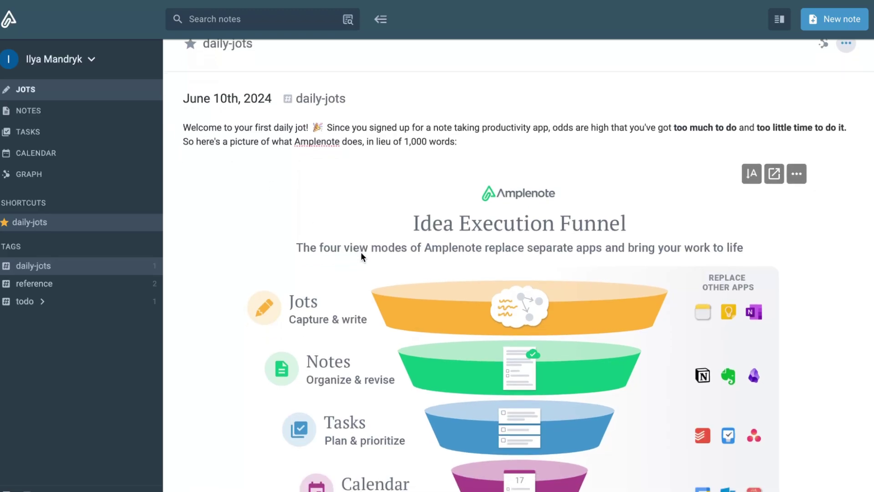
scroll(362, 264, "down", 10)
scroll(363, 269, "down", 3)
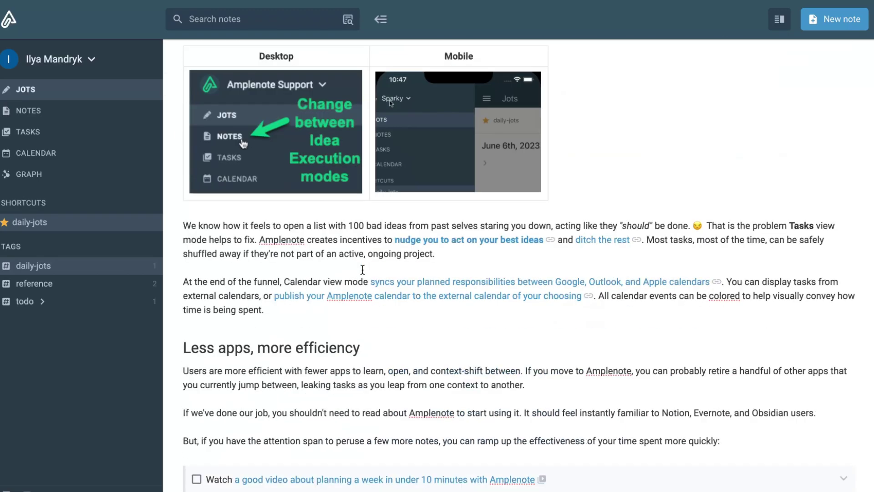
scroll(362, 269, "down", 15)
scroll(363, 270, "up", 5)
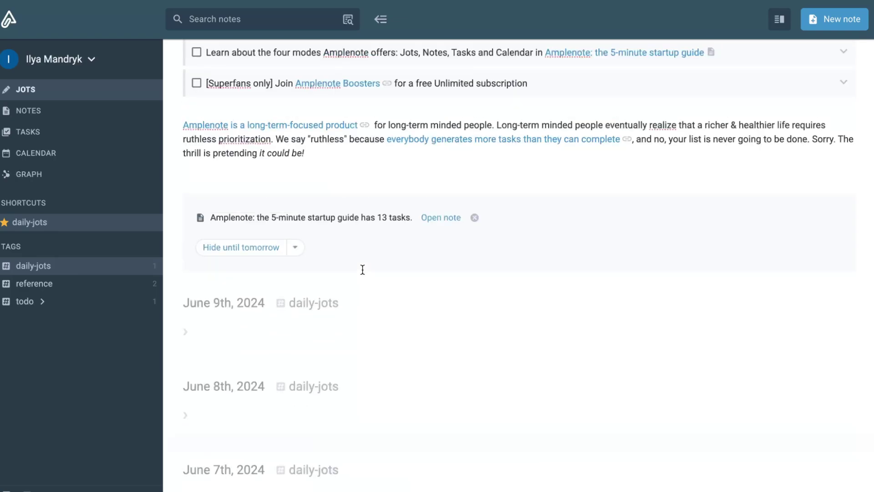
scroll(363, 270, "up", 15)
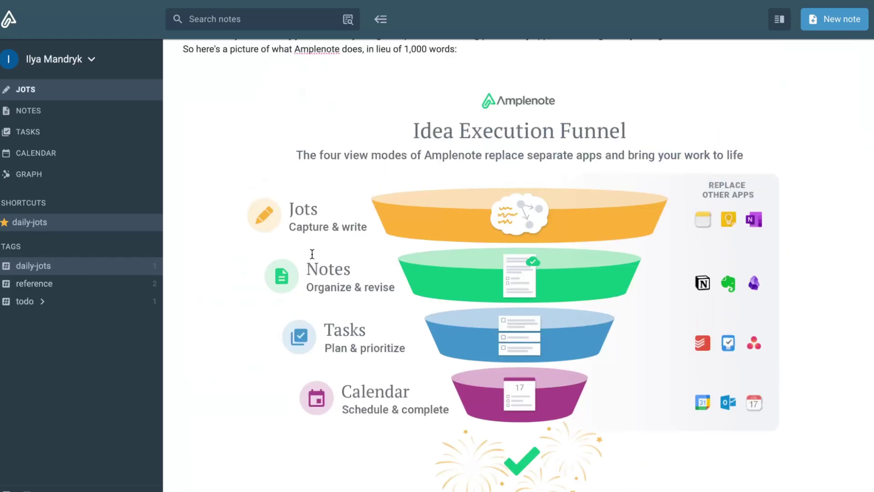
scroll(395, 278, "down", 15)
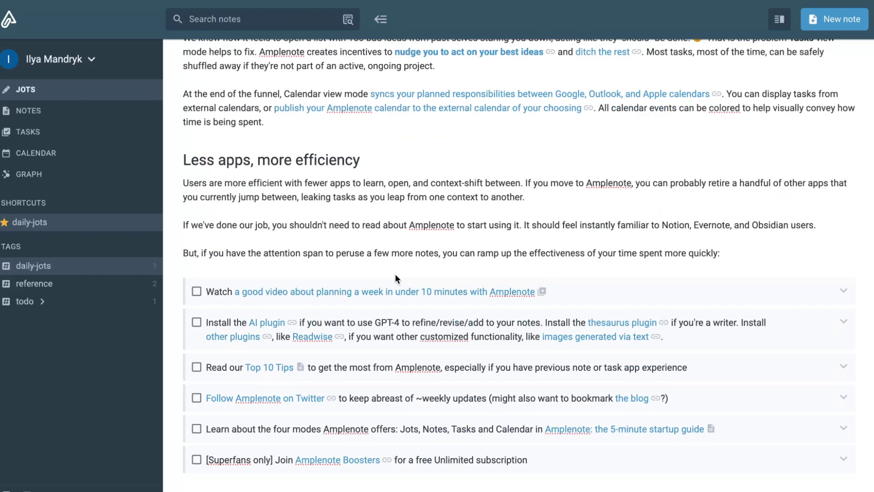
scroll(395, 275, "down", 10)
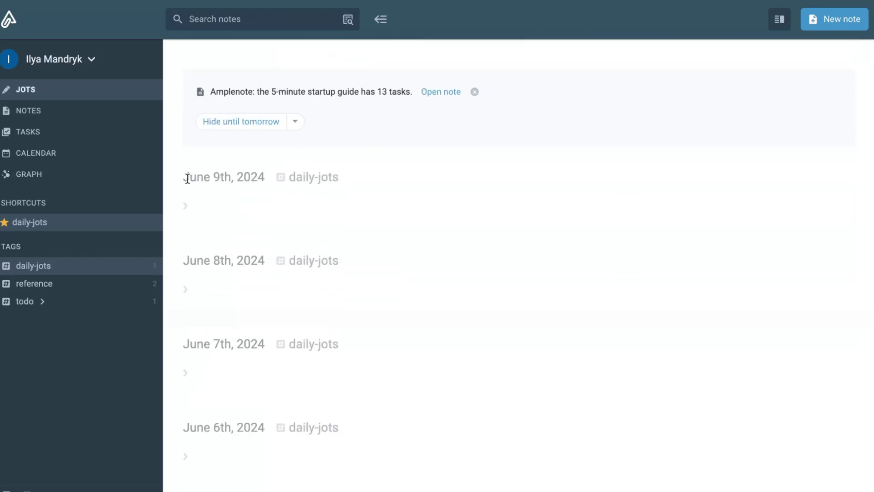
scroll(213, 180, "down", 3)
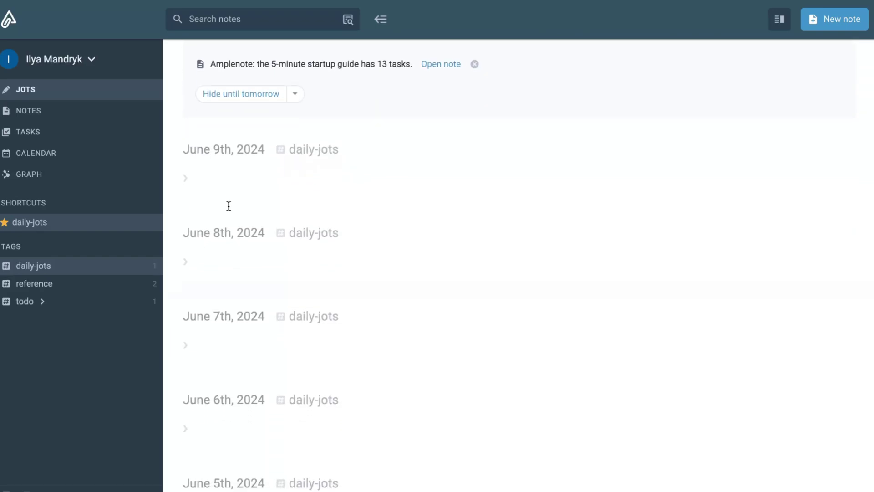
- Return to the notes list and reopen the 5-minute startup guide note
left_click(50, 119)
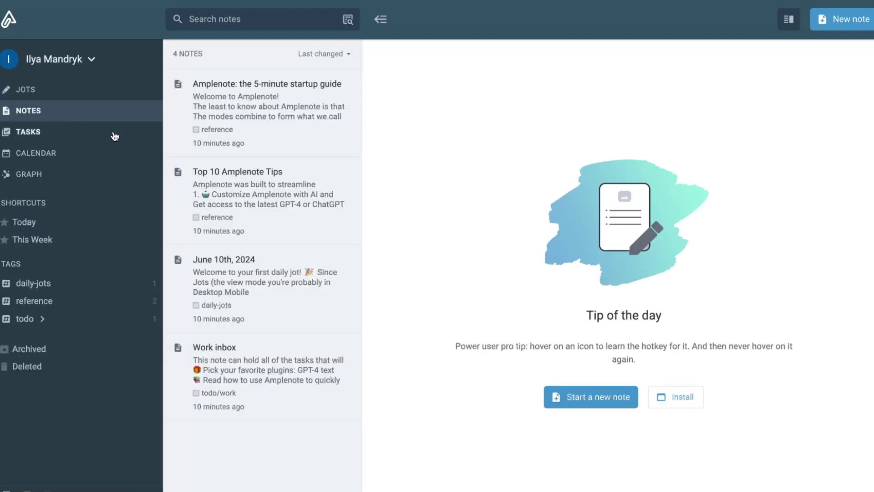
left_click(230, 131)
scroll(460, 234, "down", 5)
scroll(460, 232, "down", 15)
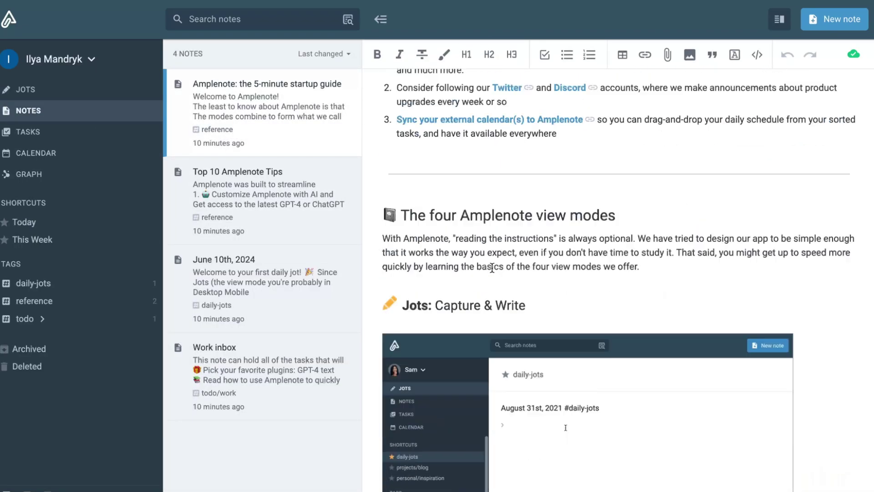
scroll(490, 266, "down", 1)
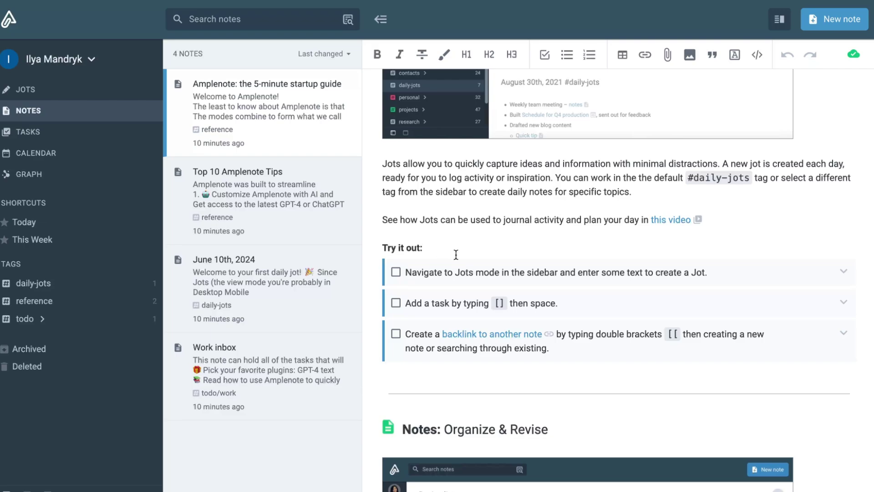
- Read through the guide's Notes section down to the Tasks: Plan & Prioritize heading
scroll(456, 254, "down", 3)
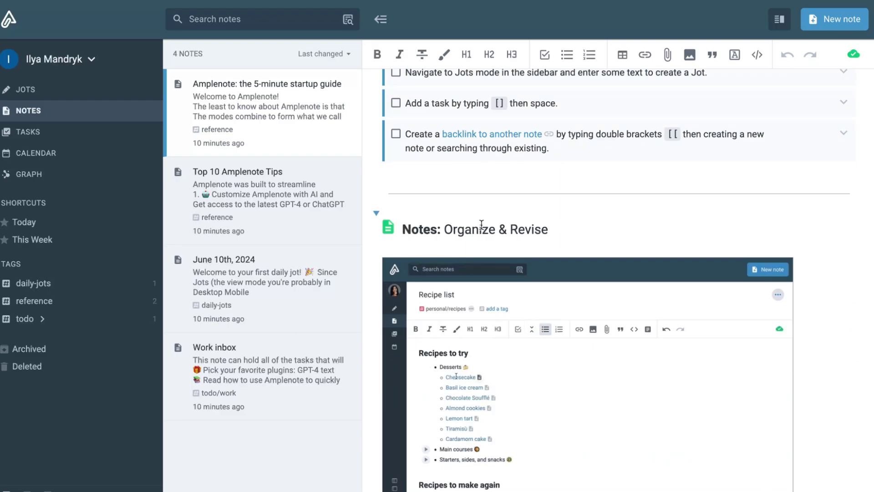
scroll(483, 218, "down", 1)
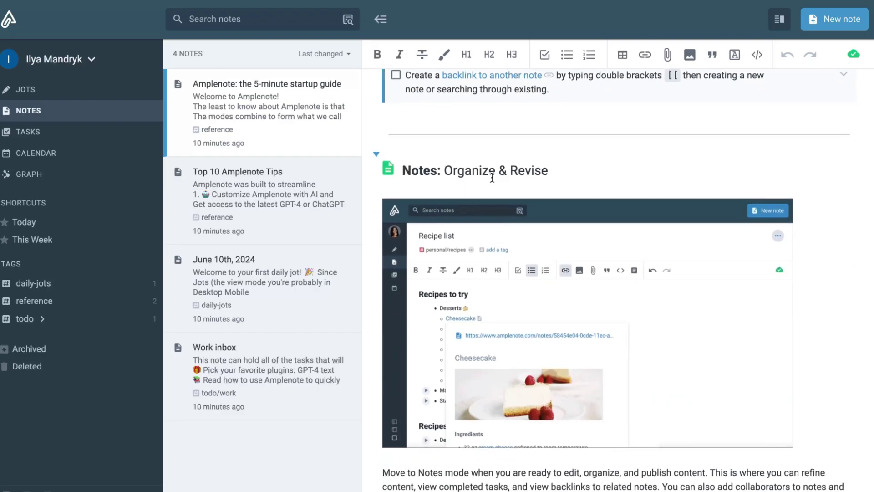
scroll(488, 209, "down", 1)
scroll(498, 248, "down", 1)
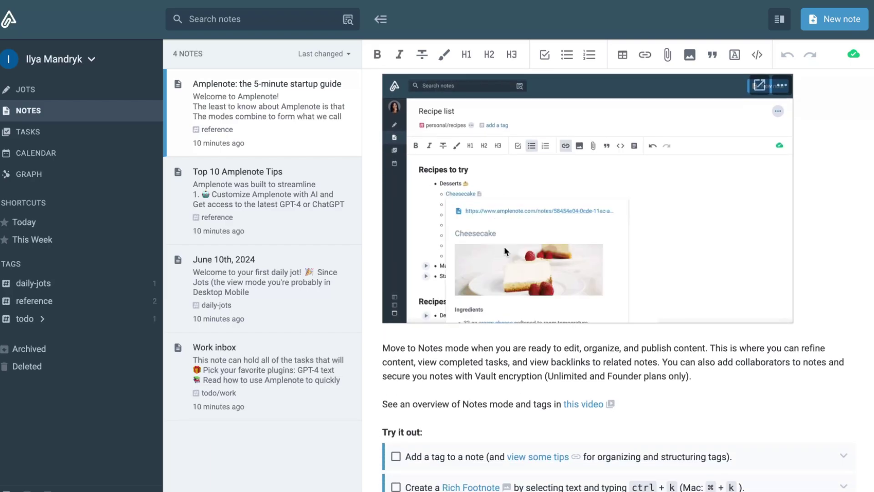
scroll(506, 248, "down", 1)
scroll(512, 248, "down", 1)
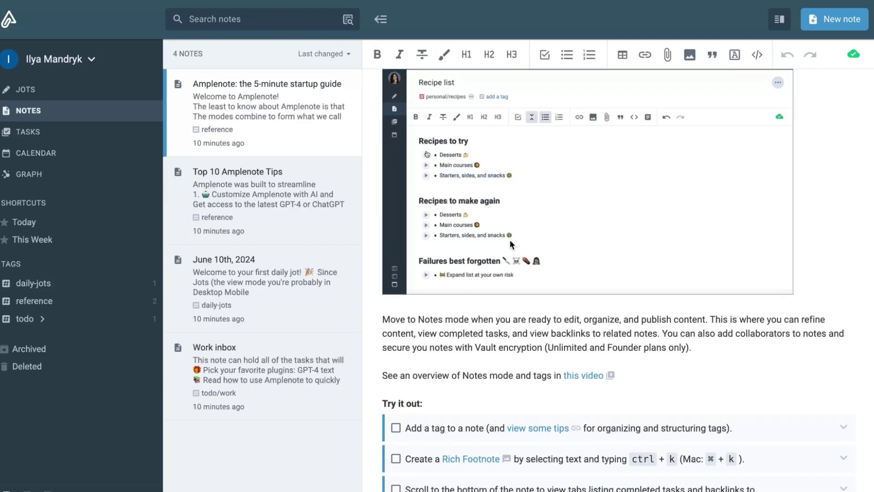
scroll(511, 245, "down", 1)
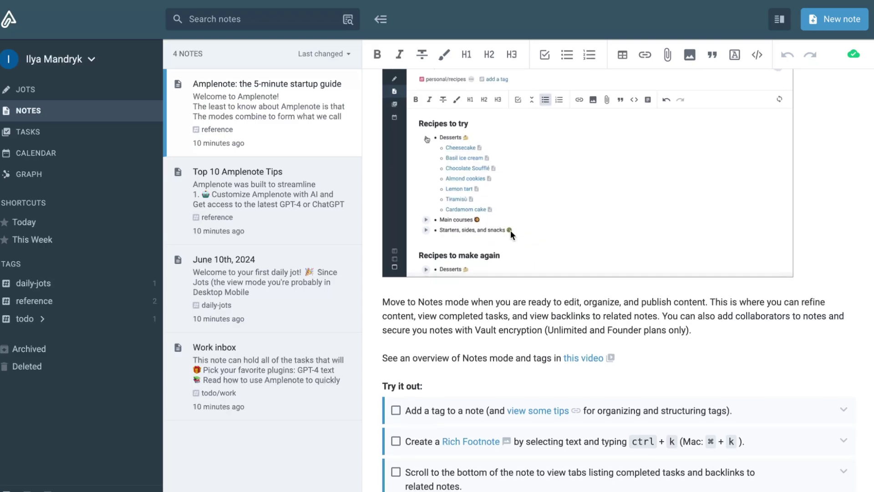
scroll(510, 231, "down", 1)
scroll(511, 234, "down", 1)
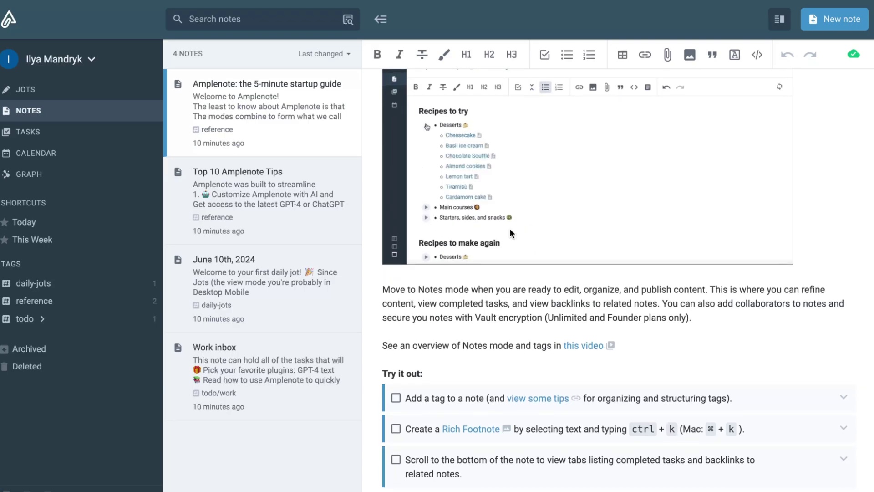
scroll(511, 234, "down", 1)
scroll(509, 228, "down", 1)
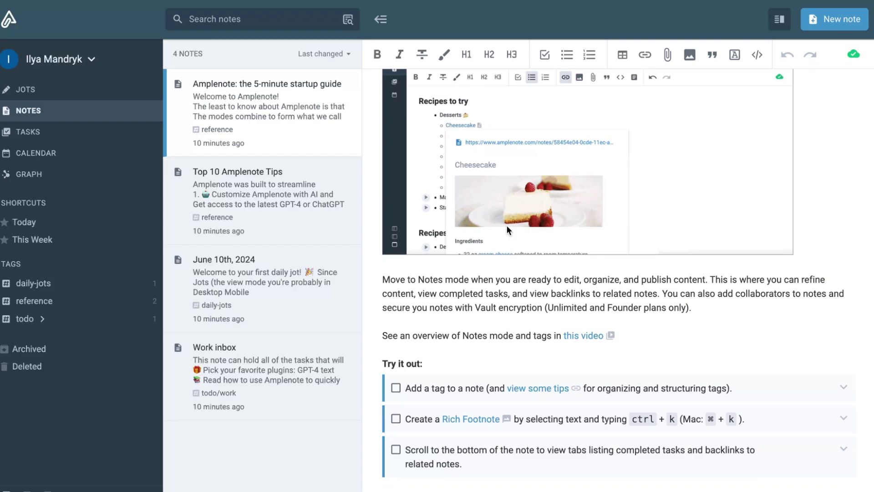
scroll(506, 226, "down", 1)
scroll(506, 226, "down", 4)
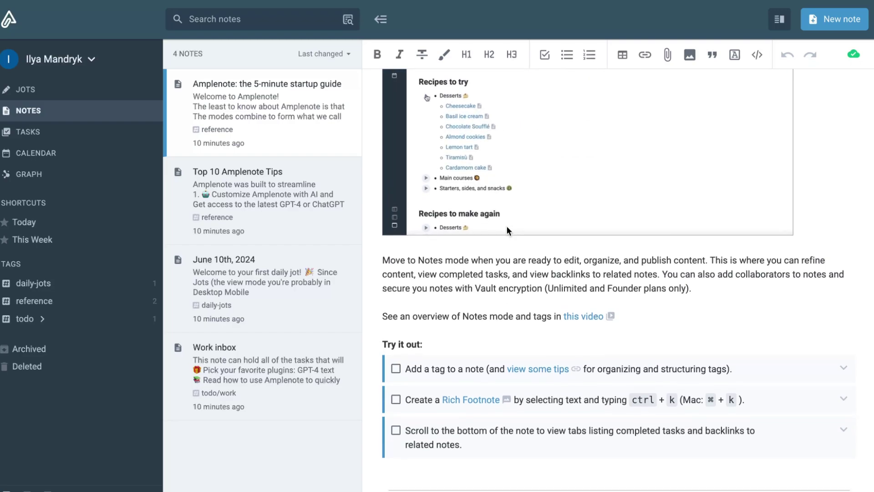
scroll(507, 226, "down", 2)
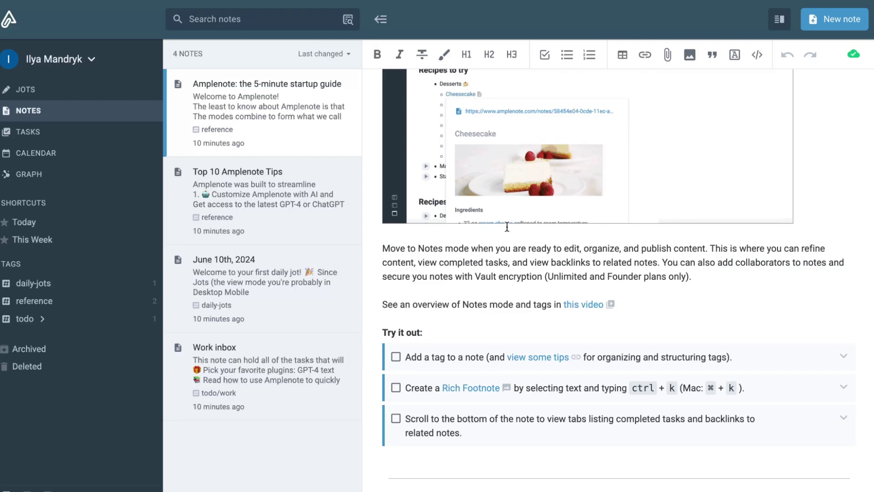
scroll(506, 226, "down", 3)
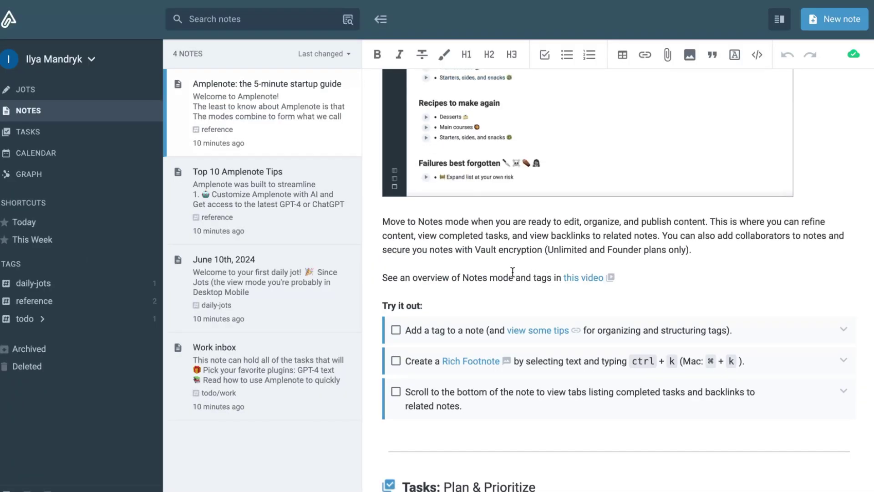
scroll(512, 272, "down", 4)
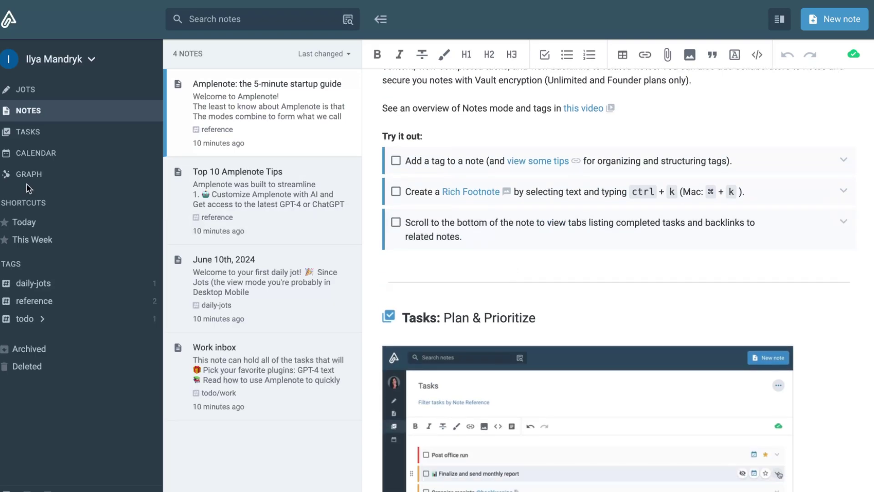
- Close the startup guide and create a new blank note, placing the cursor in its body
left_click(26, 112)
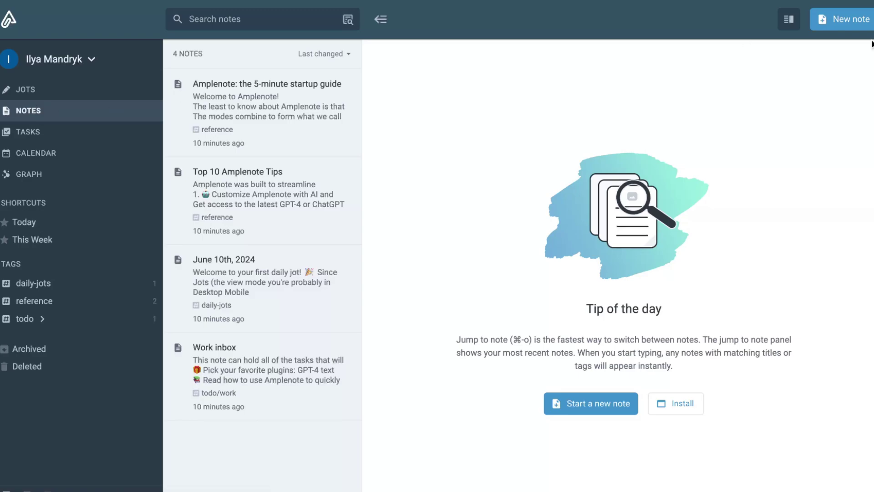
left_click(844, 25)
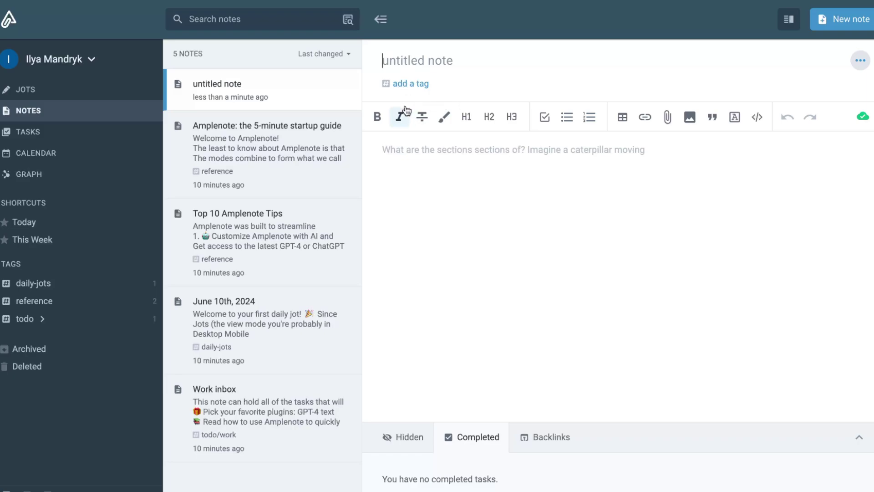
left_click(433, 161)
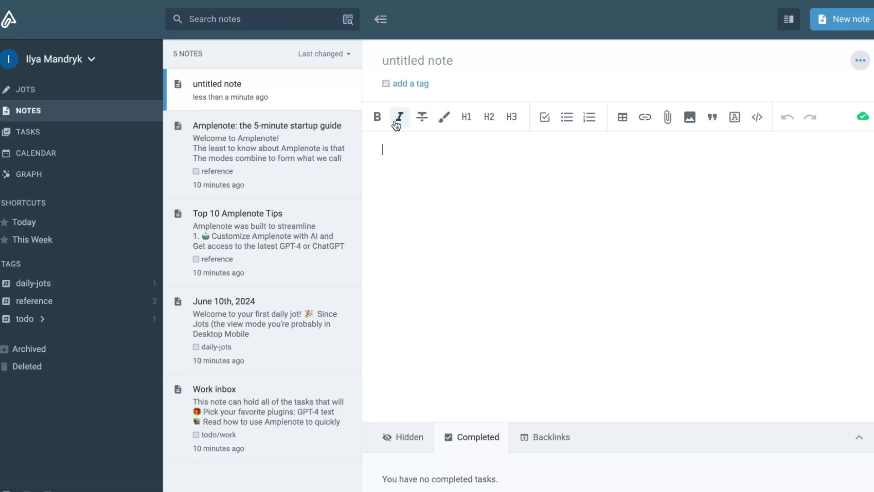
- Toggle the first line between task and bullet list, leaving it a bulleted item
left_click(544, 117)
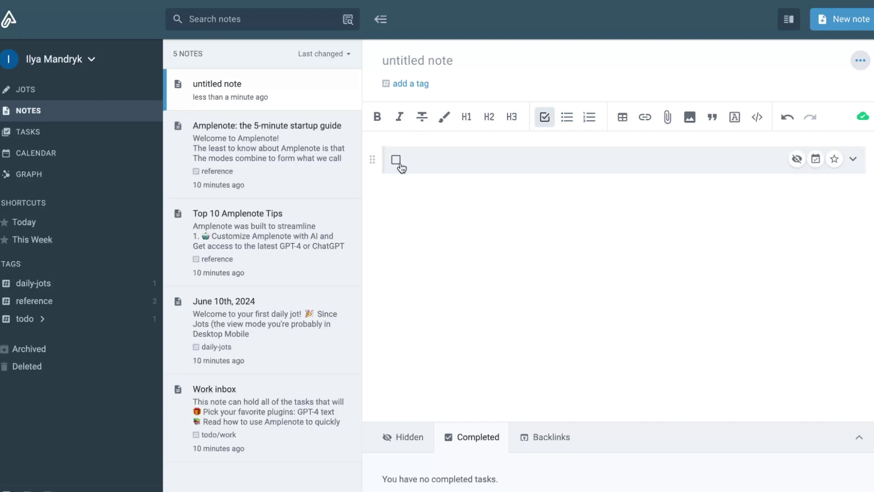
left_click(568, 118)
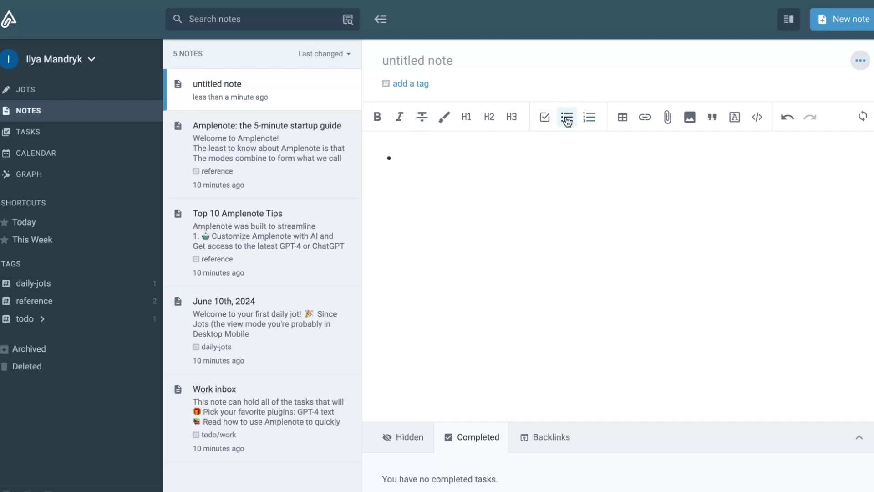
left_click(546, 118)
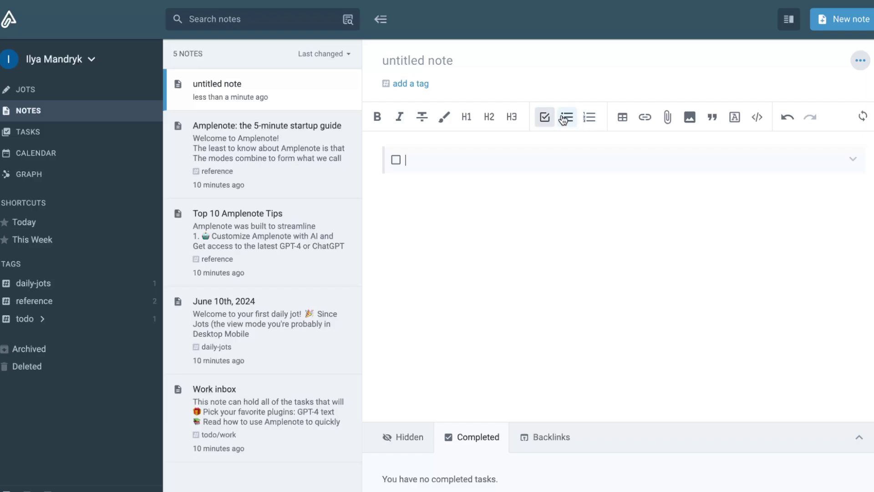
left_click(567, 118)
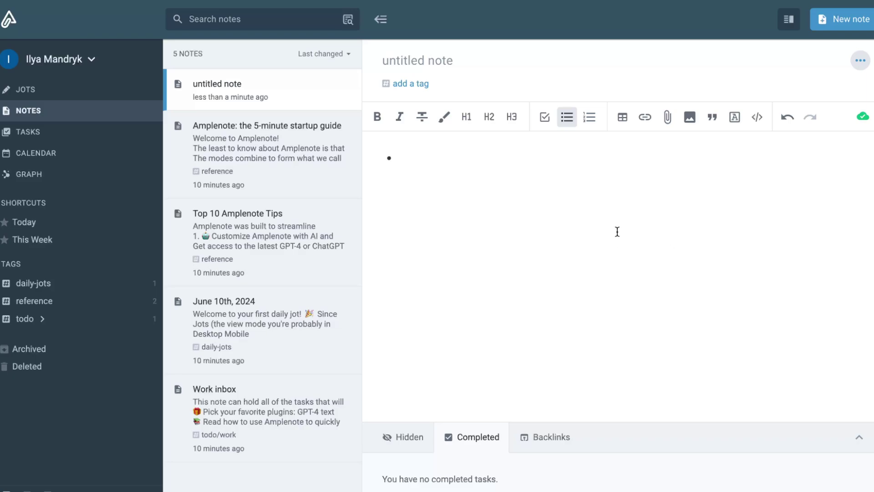
- Reopen the startup guide and read its Tasks checklist down to the Calendar: Schedule & Complete section
left_click(273, 173)
scroll(524, 313, "down", 10)
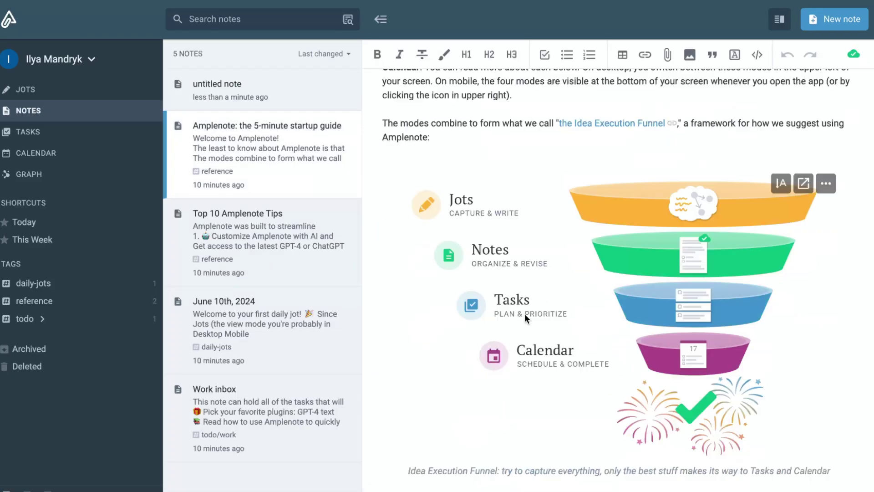
scroll(525, 313, "down", 15)
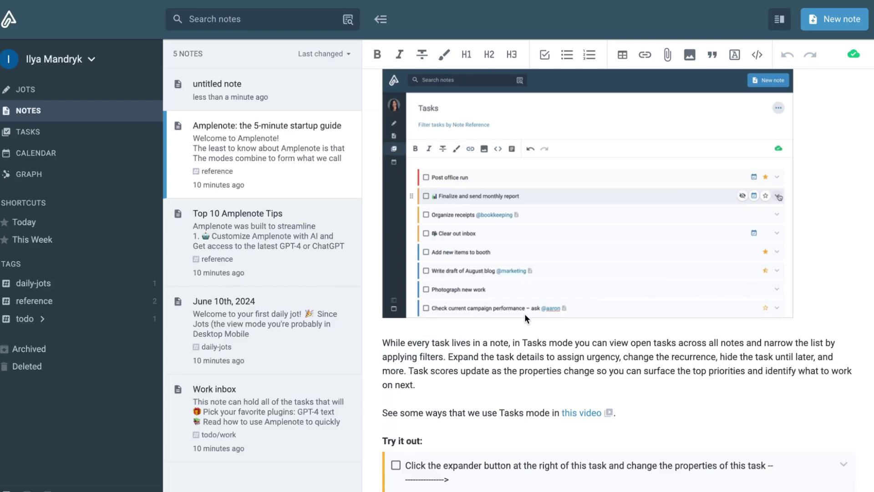
scroll(525, 313, "up", 1)
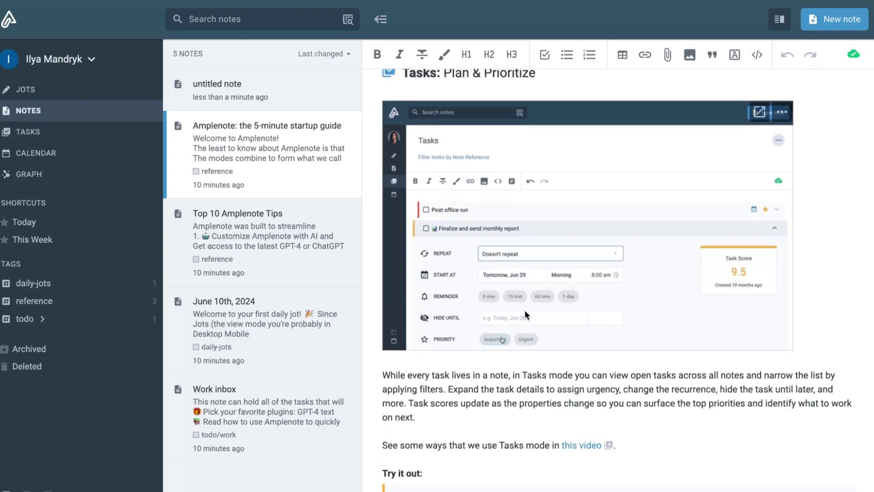
scroll(524, 311, "down", 1)
scroll(444, 305, "down", 1)
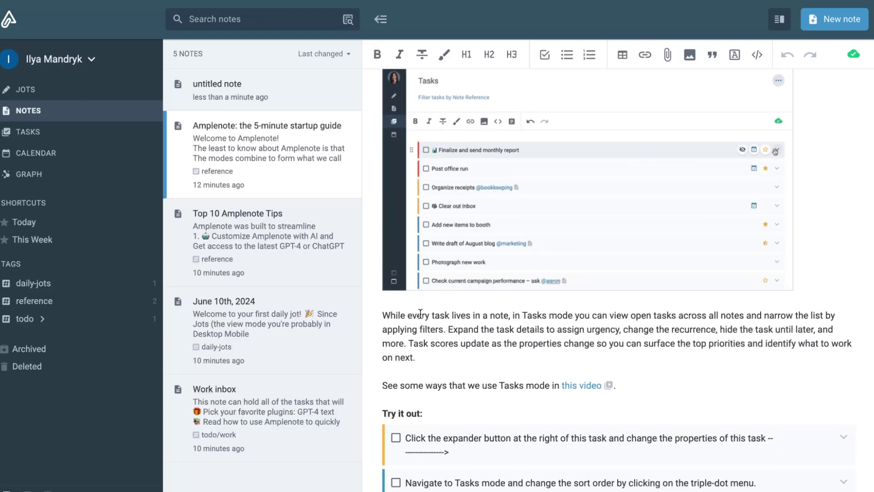
scroll(420, 313, "down", 1)
scroll(428, 305, "down", 1)
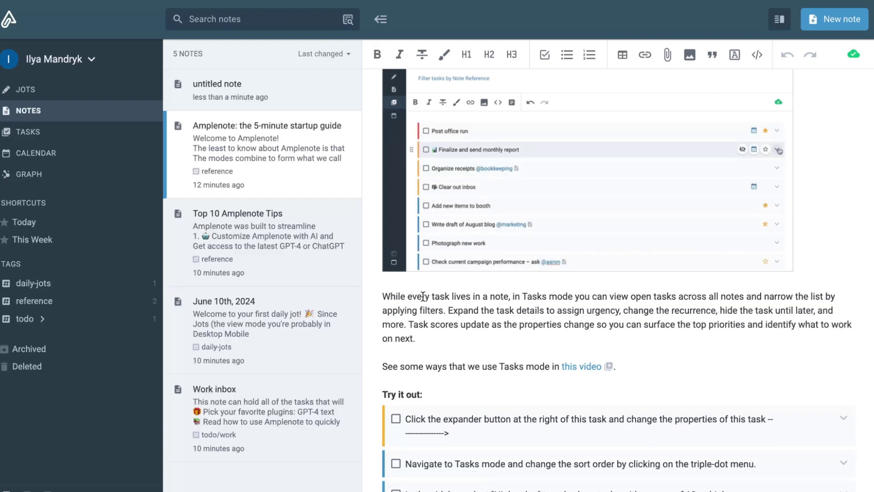
scroll(430, 300, "down", 1)
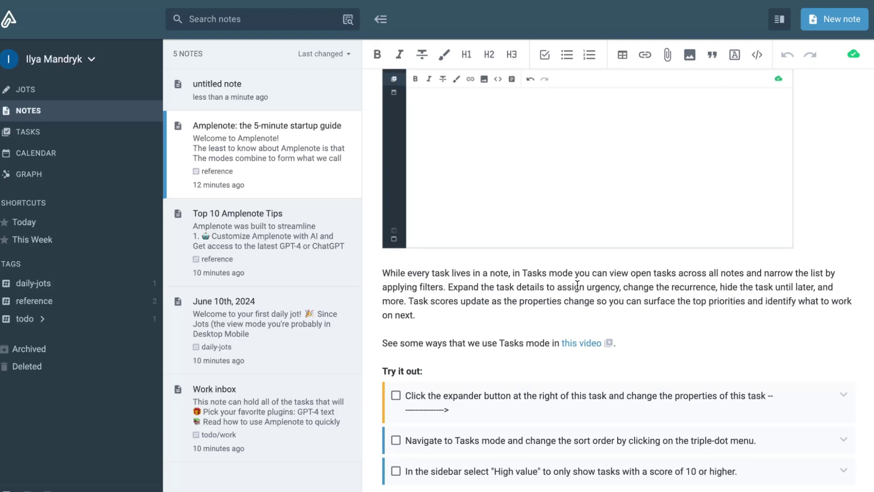
scroll(578, 284, "down", 1)
scroll(433, 283, "down", 4)
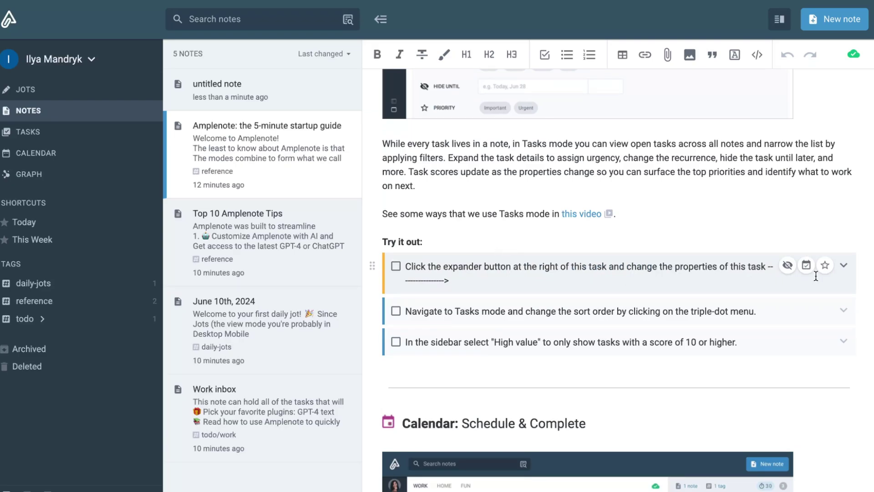
- Expand then collapse the first practice task, and expand the sort-order task showing its 3.1 score
left_click(843, 265)
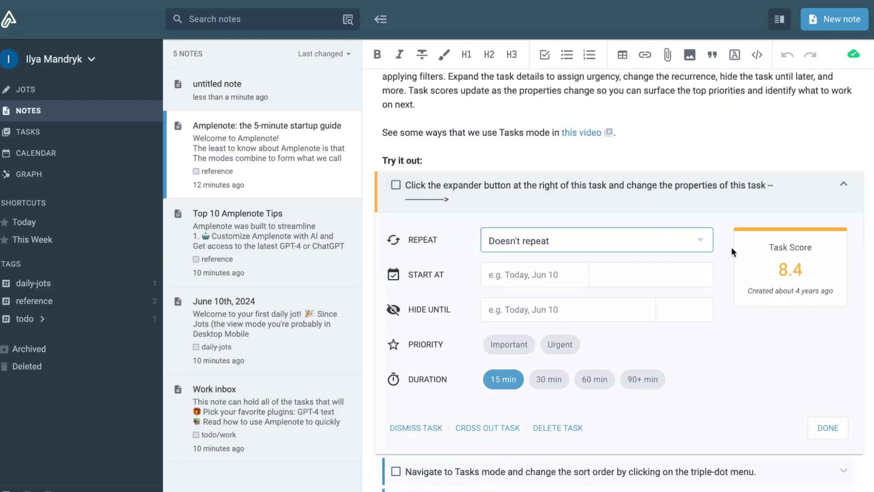
mouse_move(750, 296)
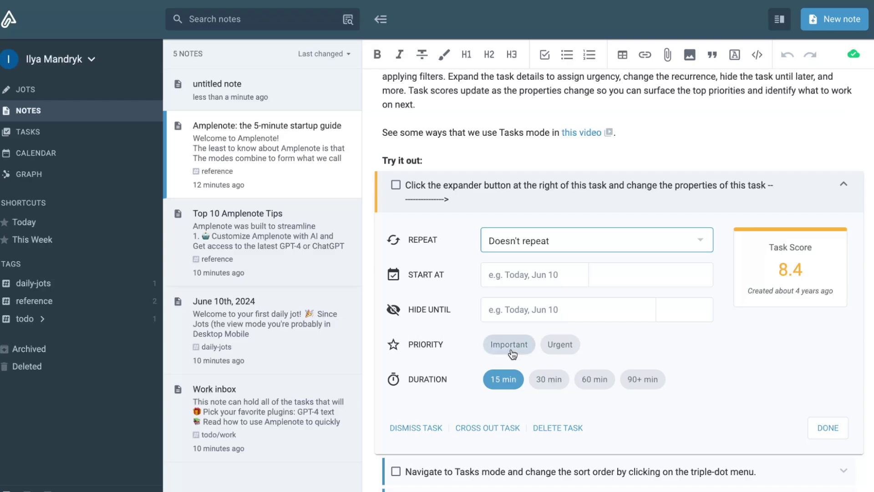
left_click(850, 190)
left_click(843, 230)
scroll(765, 295, "down", 3)
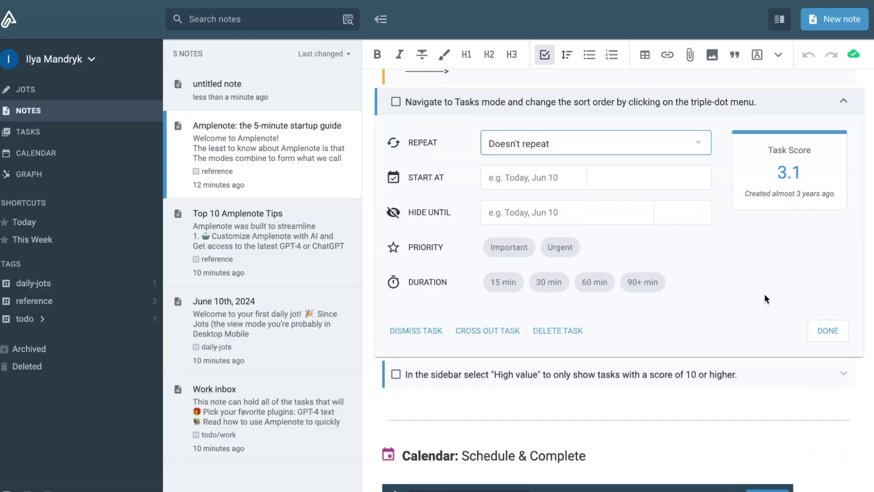
- Collapse the sort-order task and read the Calendar section through to the guide's completed-tasks panel
left_click(847, 102)
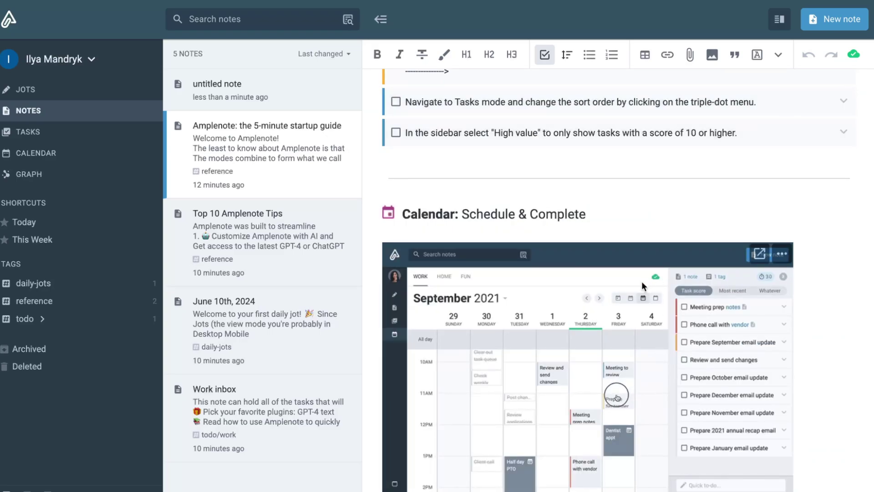
scroll(628, 273, "down", 1)
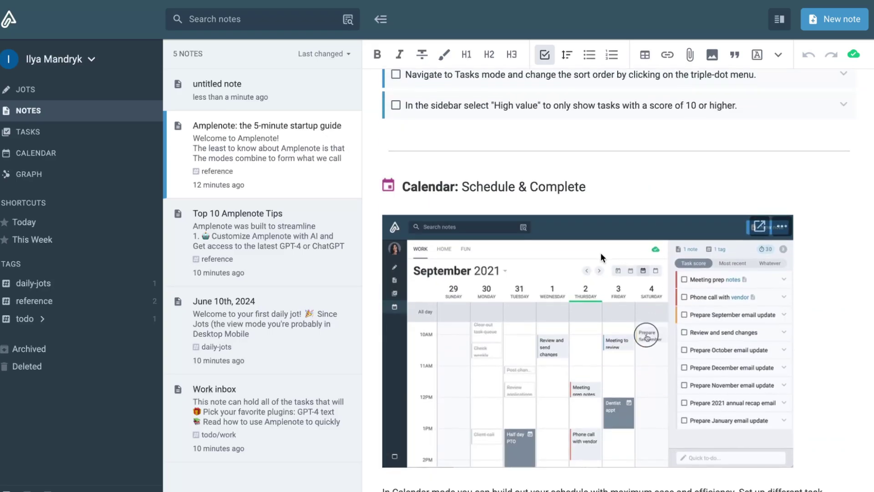
scroll(400, 189, "down", 1)
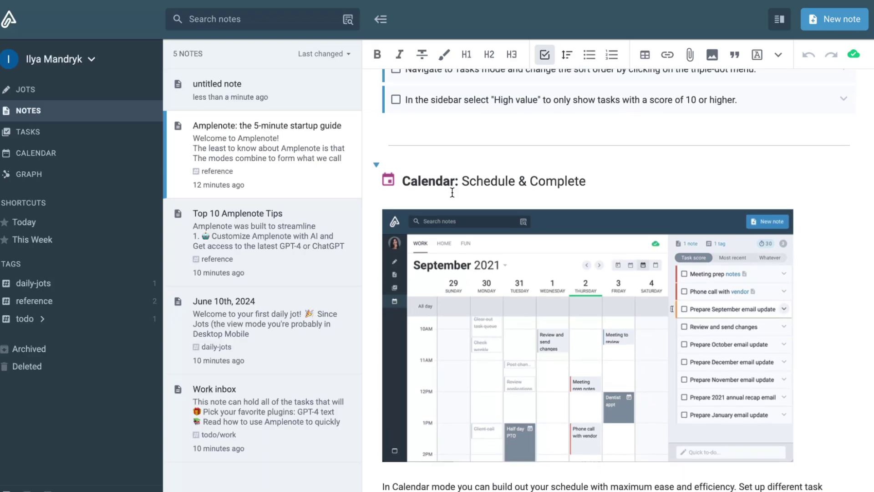
scroll(458, 196, "down", 5)
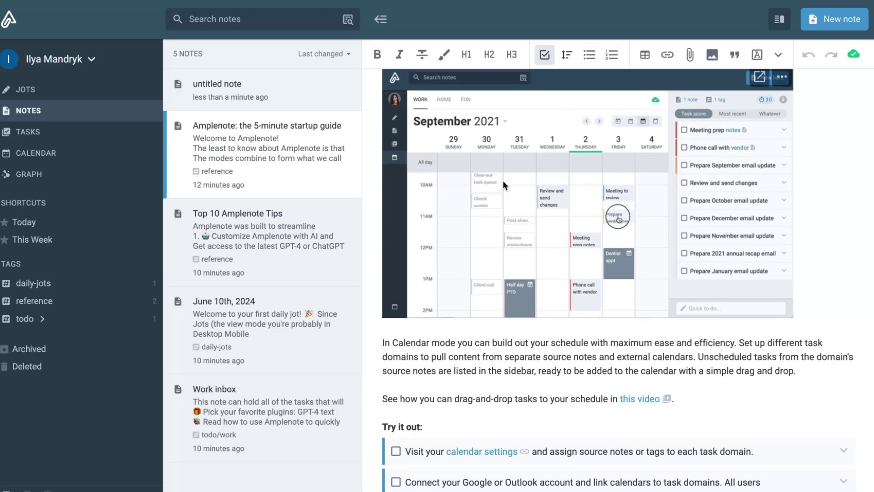
scroll(503, 180, "down", 1)
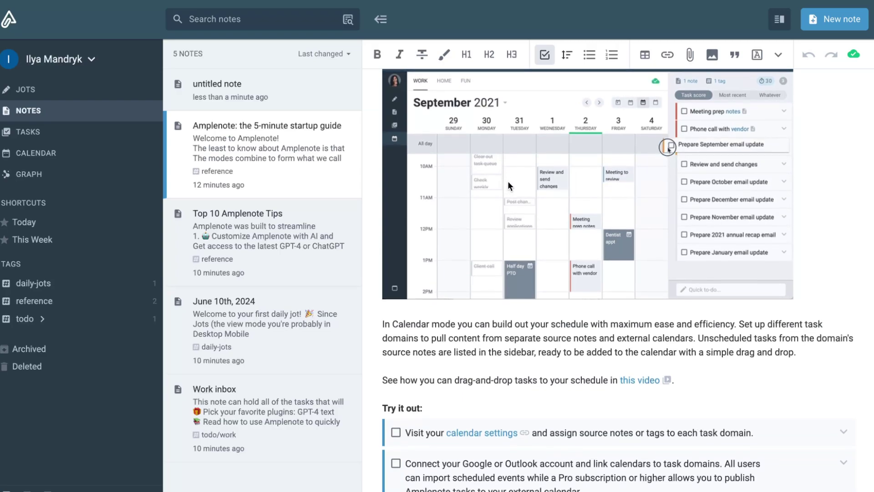
scroll(507, 181, "down", 1)
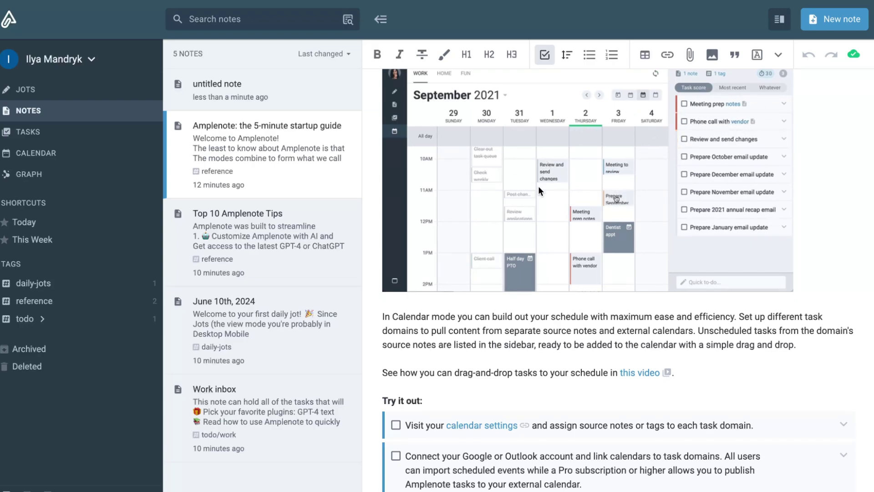
scroll(540, 208, "down", 5)
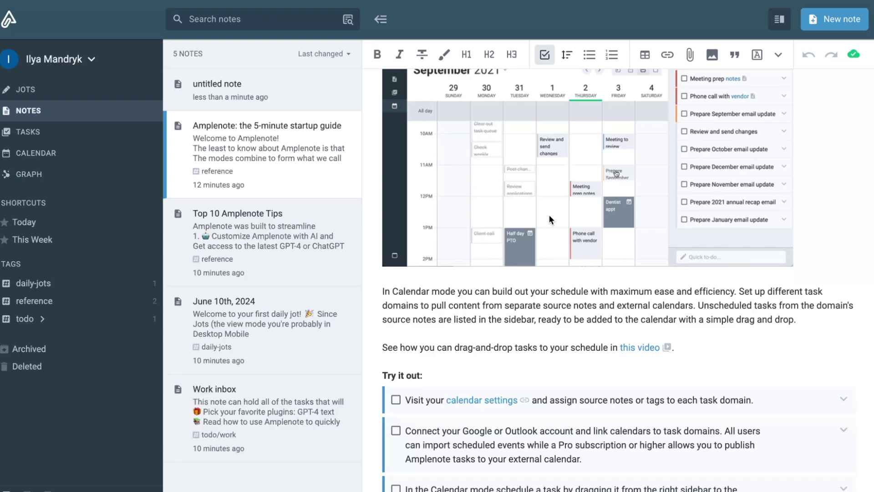
scroll(468, 226, "down", 3)
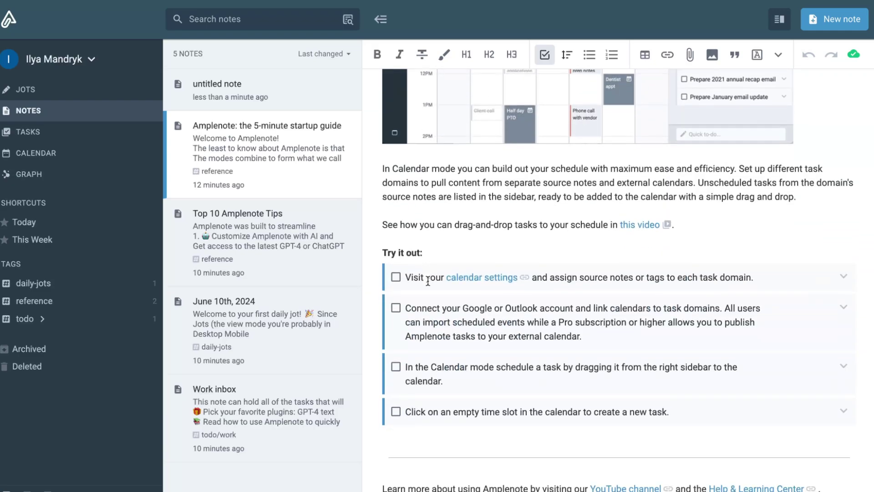
scroll(448, 254, "down", 6)
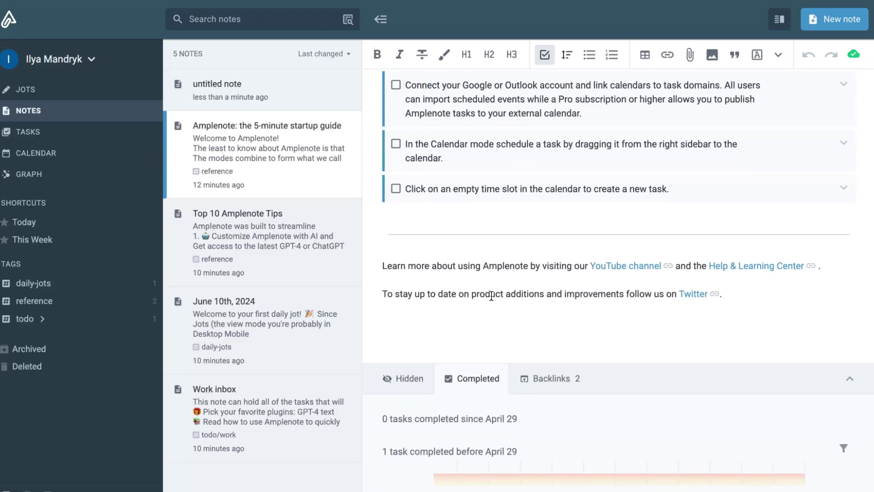
- In the untitled note, make Task1, Task2 and Task3 task rows, then view all tasks
left_click(36, 112)
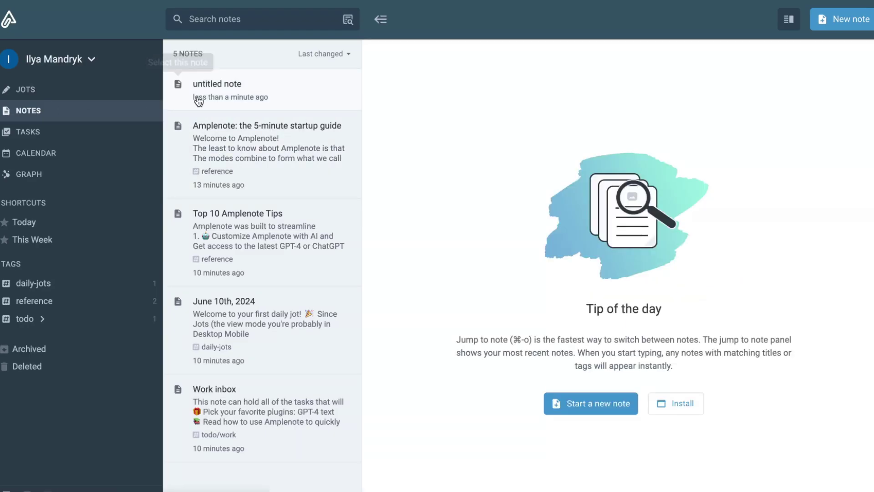
left_click(220, 97)
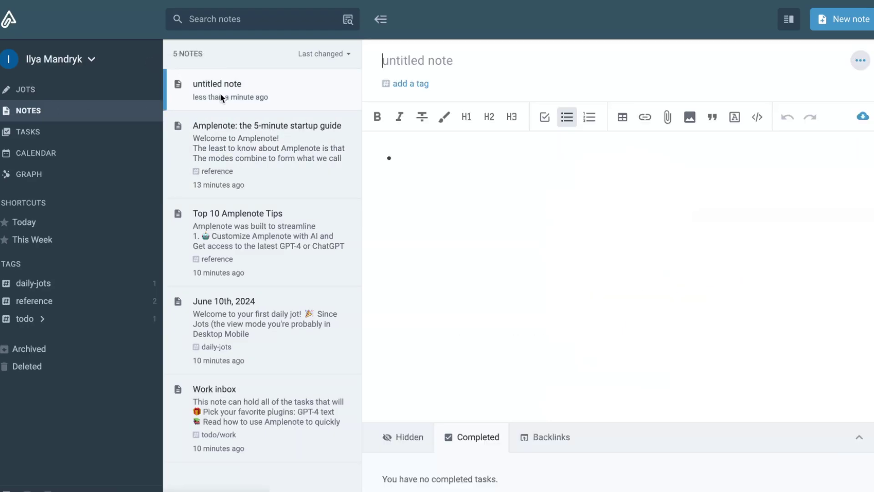
left_click(545, 118)
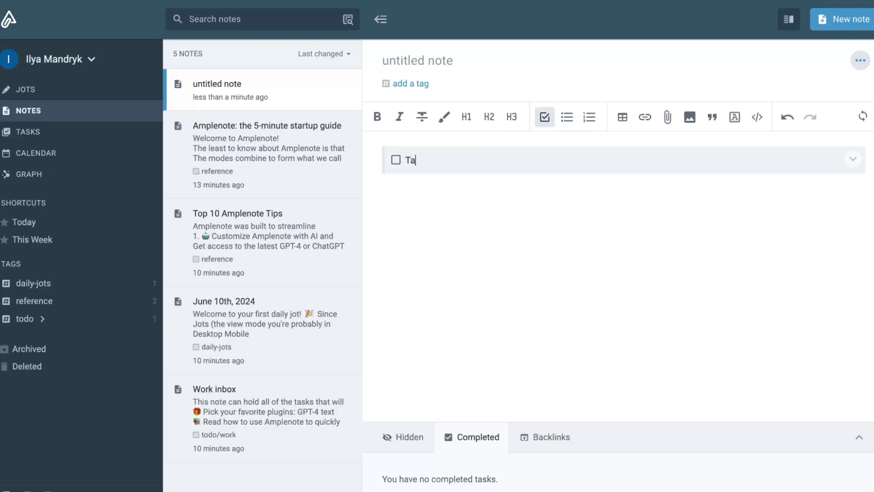
key("Return")
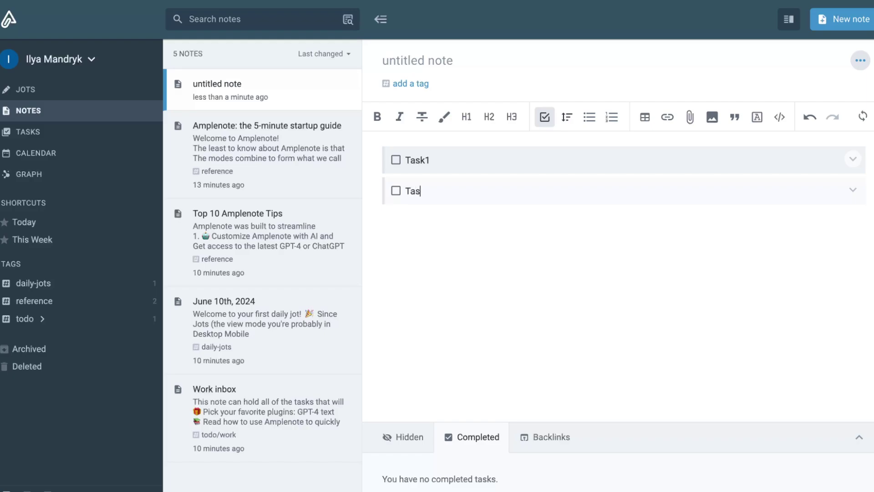
key("Return")
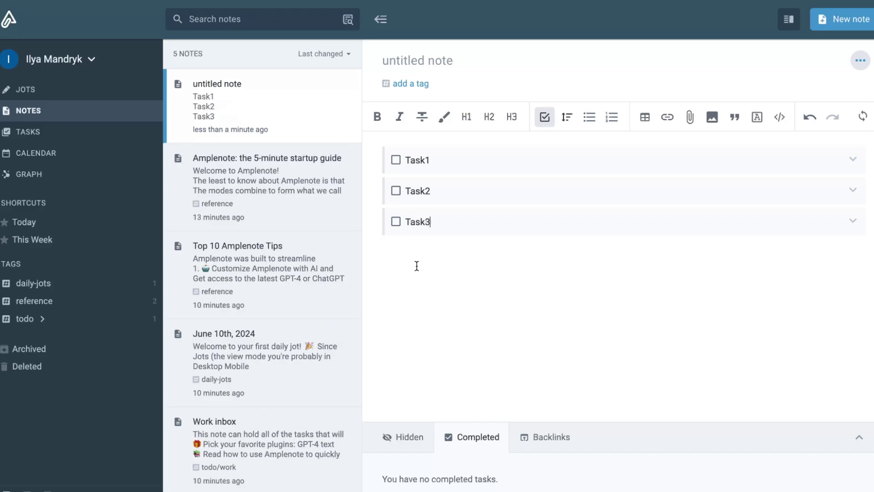
left_click(46, 140)
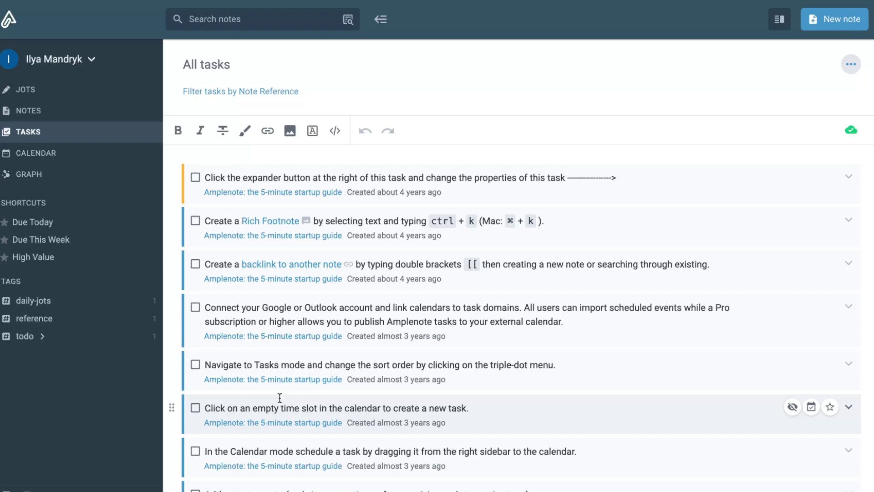
- Inspect Task1's scheduling details (no repeat, task score 1), briefly checking the Watch a good video task
scroll(279, 398, "down", 8)
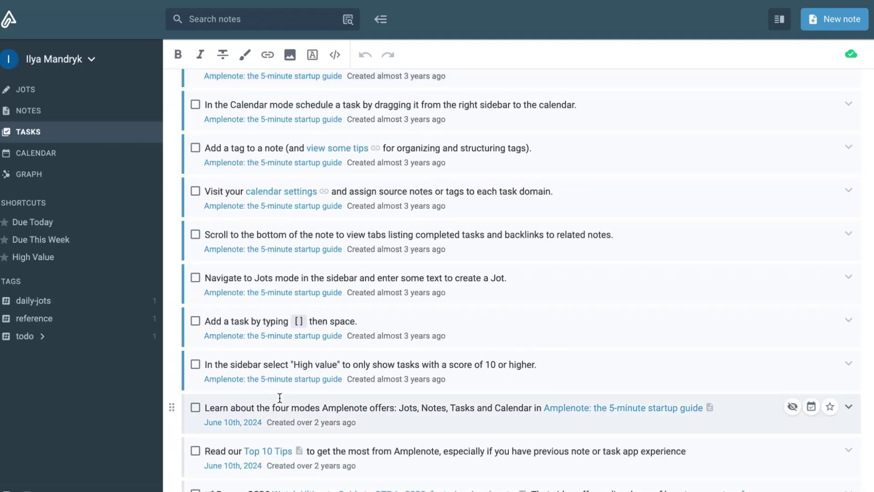
scroll(280, 398, "down", 14)
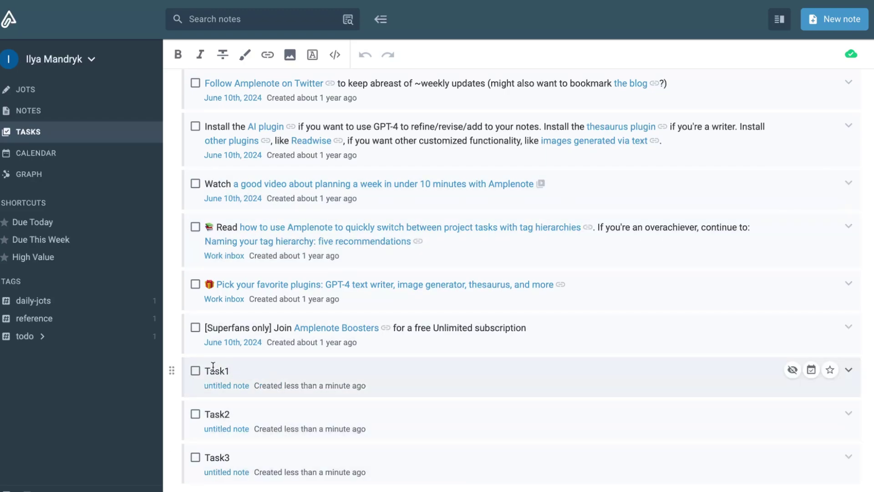
left_click(849, 371)
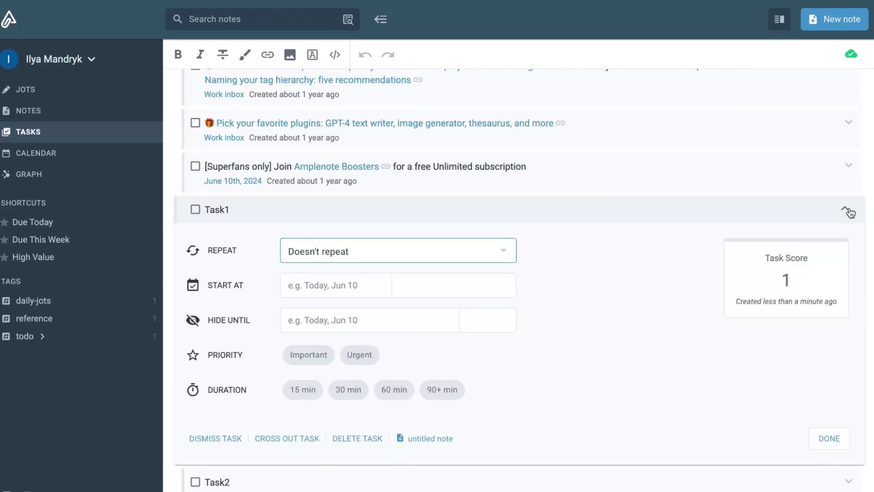
left_click(845, 209)
left_click(849, 185)
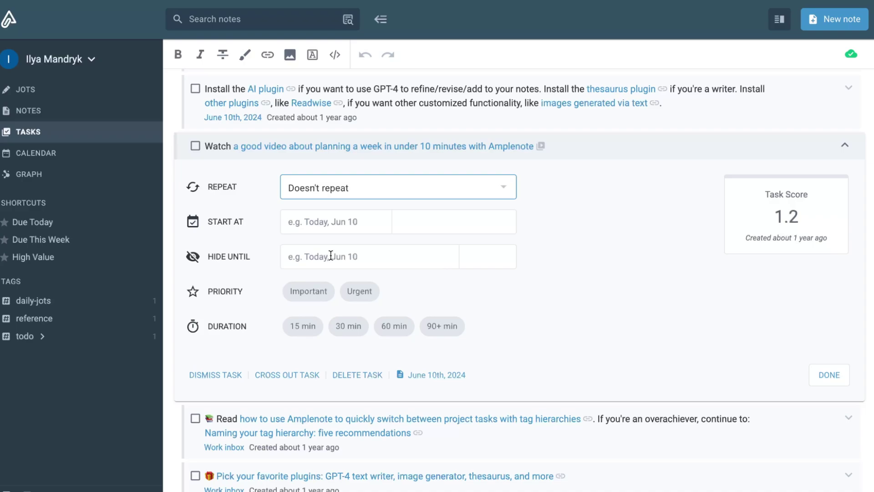
scroll(269, 399, "down", 4)
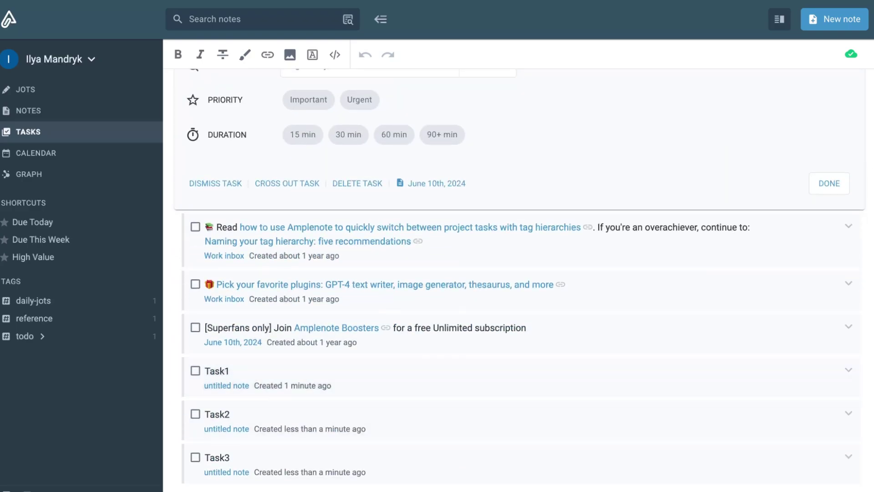
left_click(848, 370)
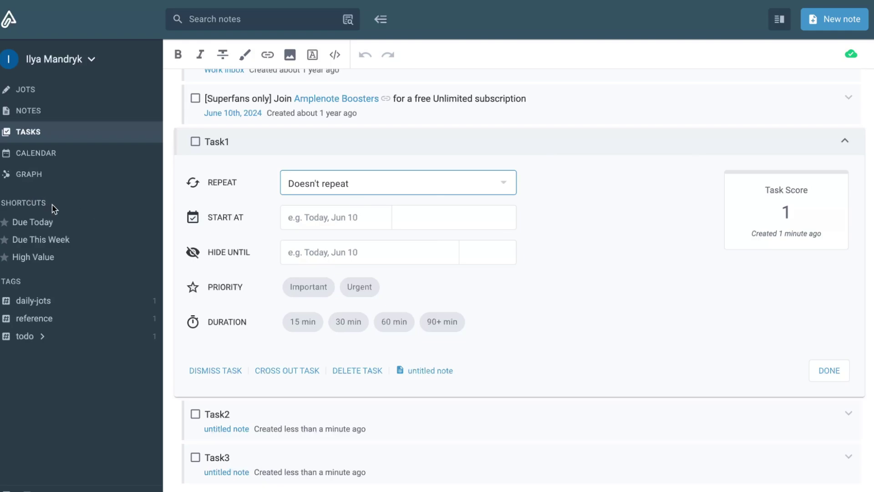
- In the calendar view, check the task list's source notes, including the June 10th, 2024 note
left_click(42, 160)
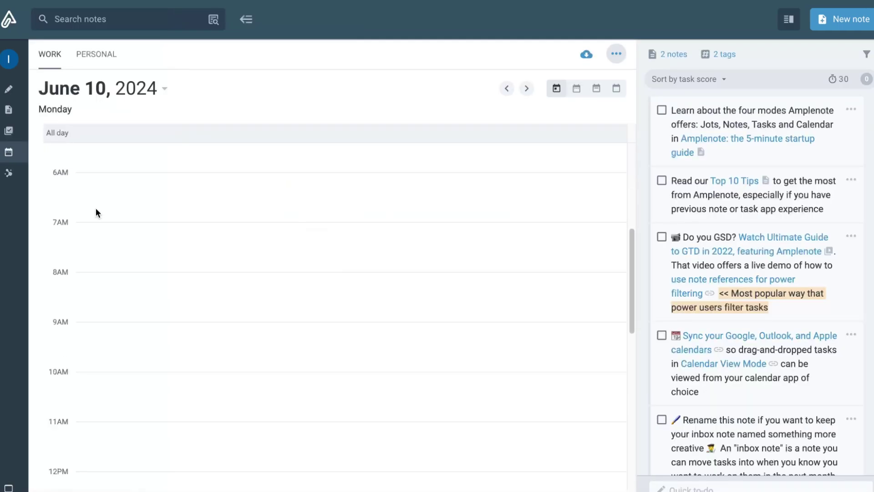
scroll(718, 304, "down", 5)
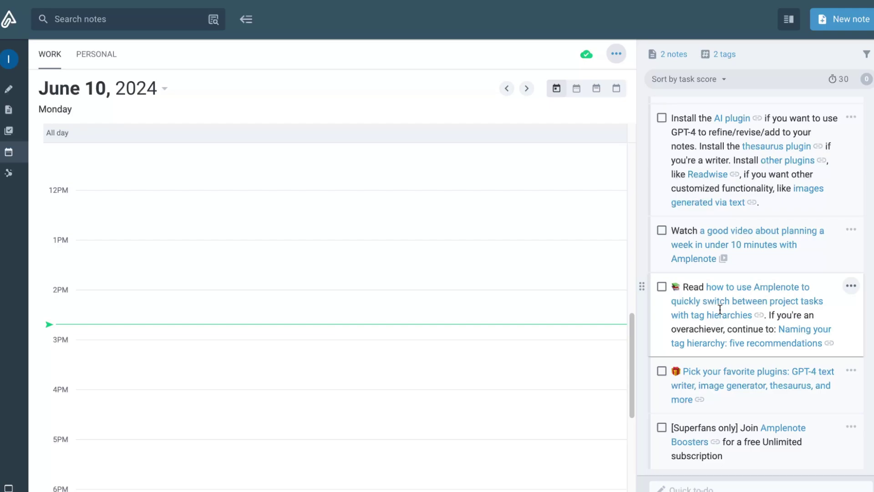
scroll(784, 256, "up", 5)
scroll(774, 227, "up", 5)
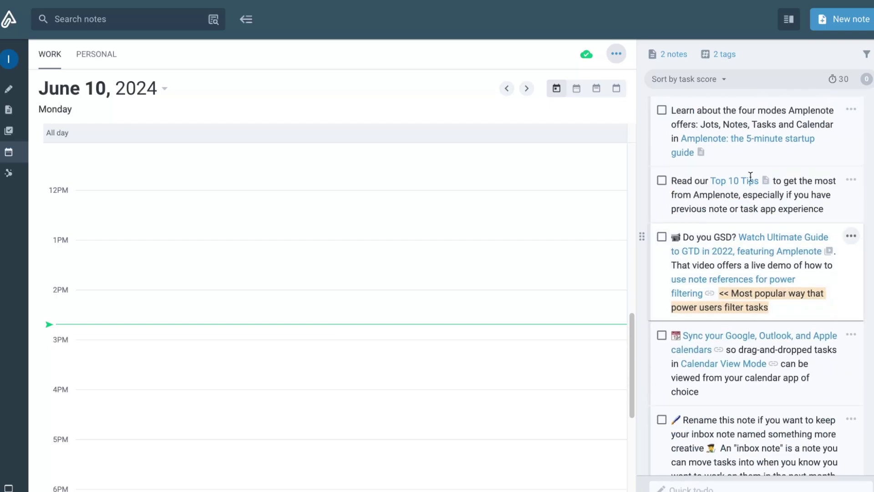
left_click(668, 55)
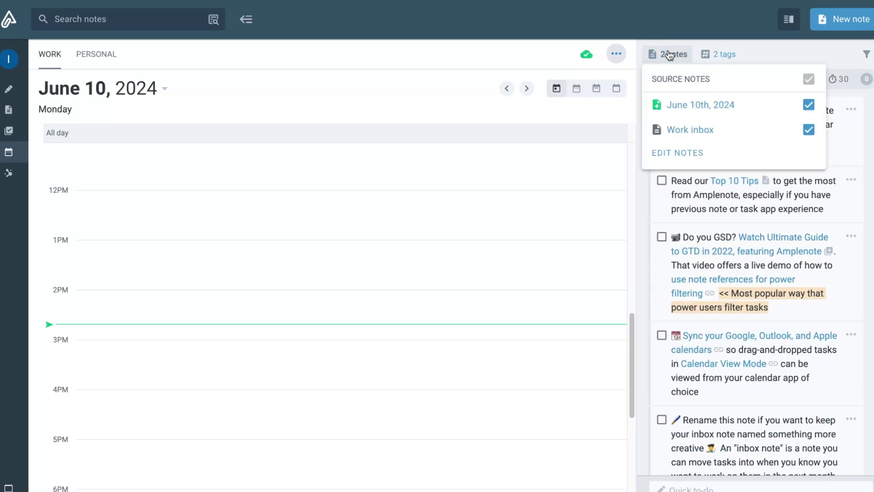
left_click(696, 112)
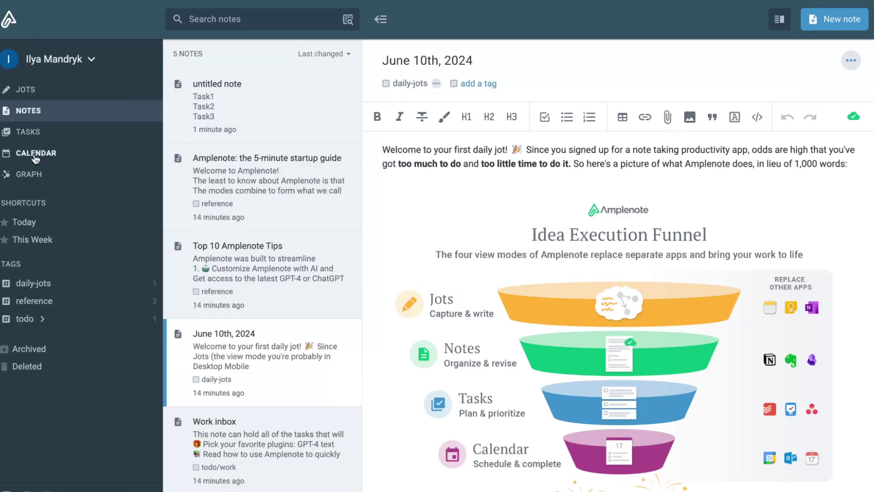
left_click(73, 156)
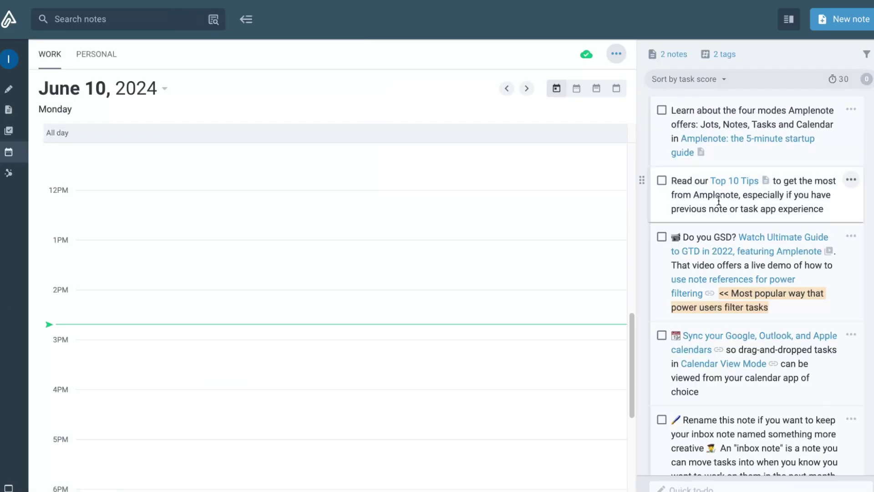
- Drag the Pick your favorite plugins task to 11:30AM, then compare the PERSONAL and WORK calendars
scroll(724, 308, "down", 8)
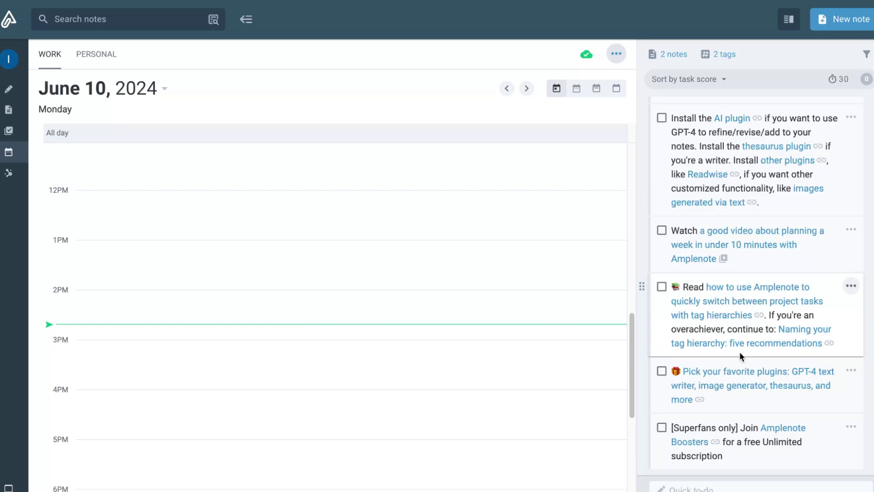
left_click_drag(854, 373, 290, 196)
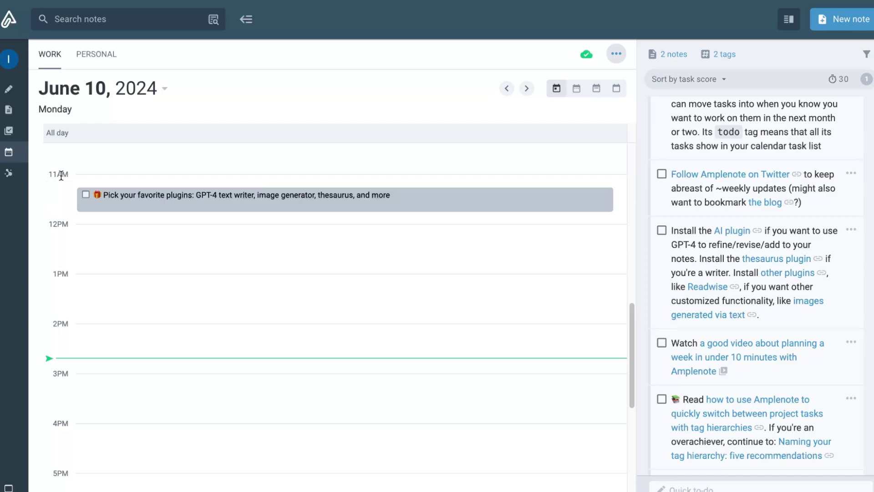
left_click(111, 56)
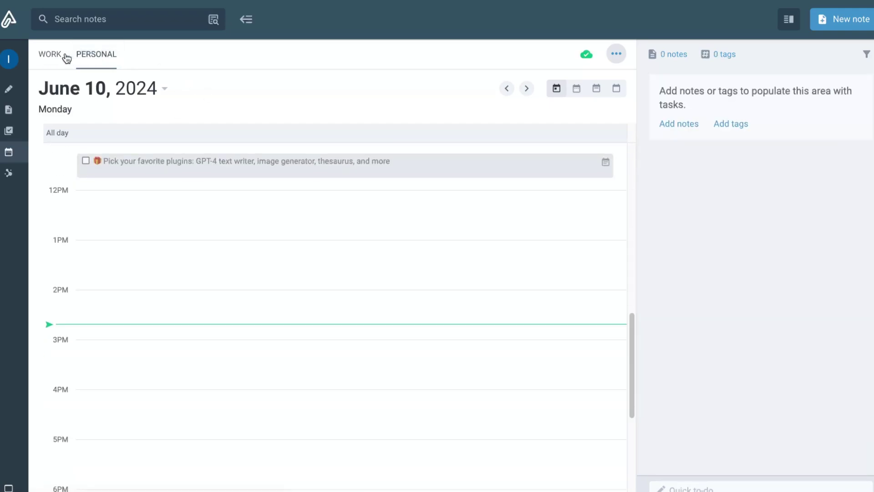
left_click(51, 56)
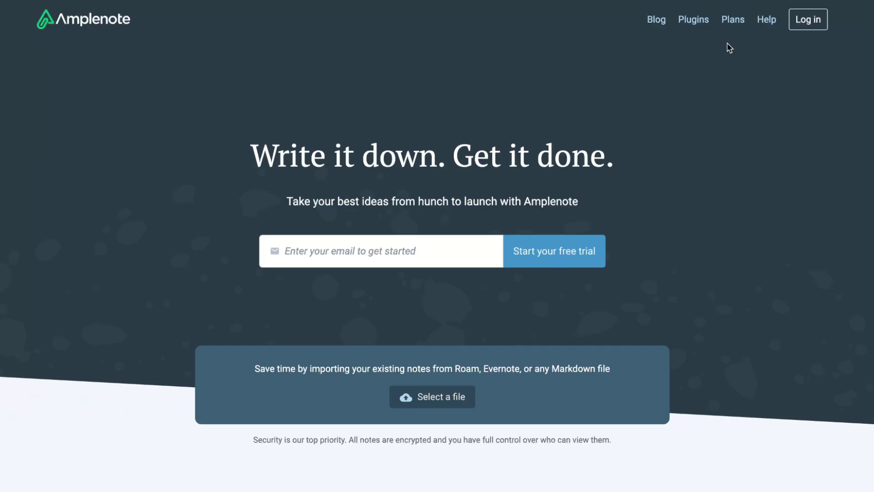
- Browse the Plans page through the Personal, Pro, Unlimited and Founder plan cards
left_click(733, 20)
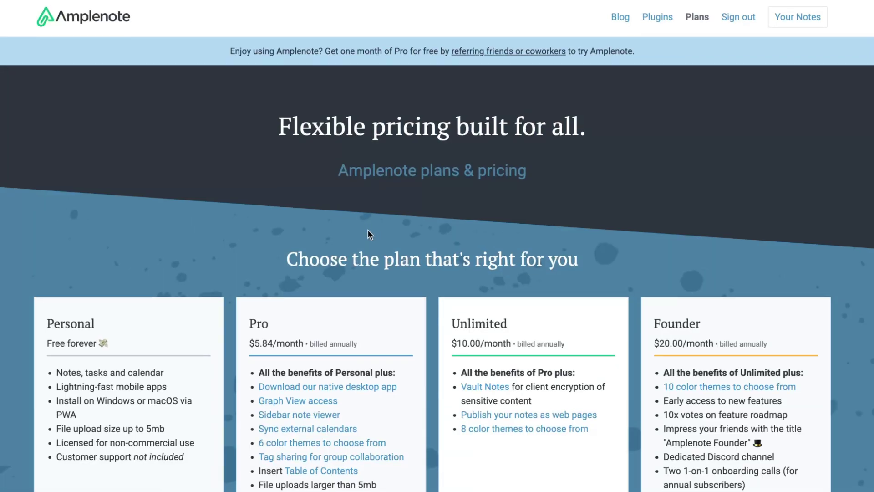
scroll(368, 230, "down", 2)
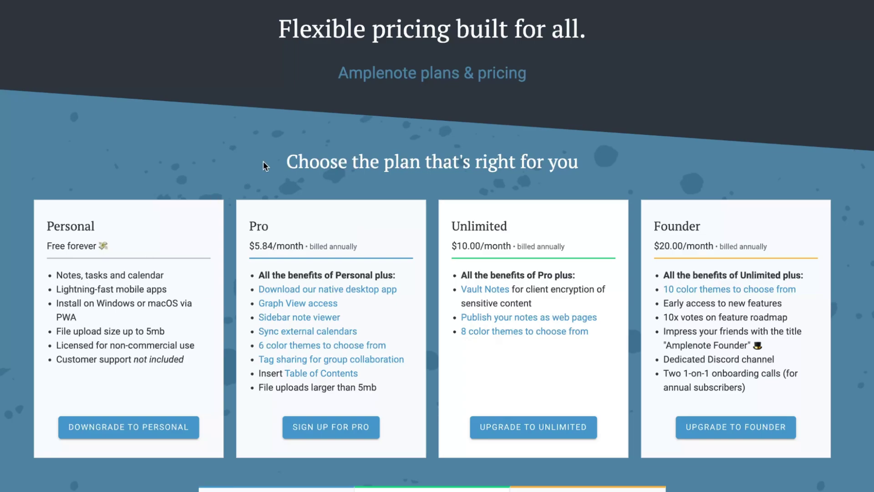
scroll(264, 166, "down", 2)
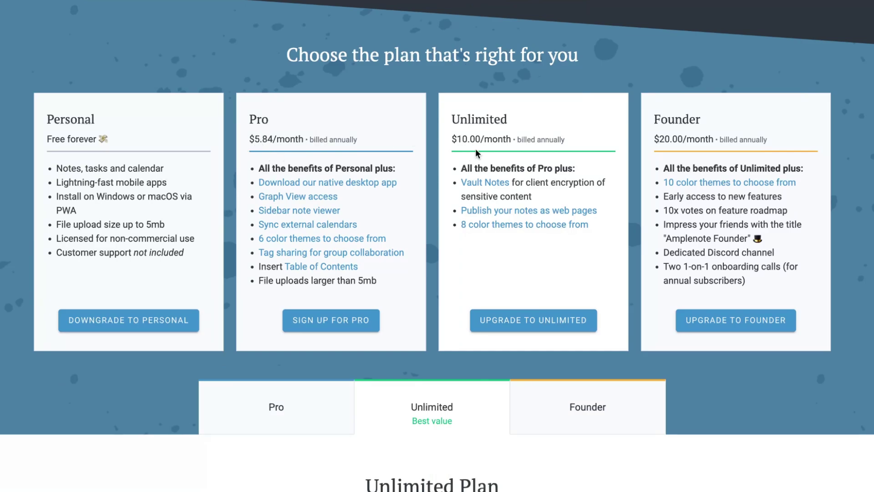
scroll(516, 296, "down", 5)
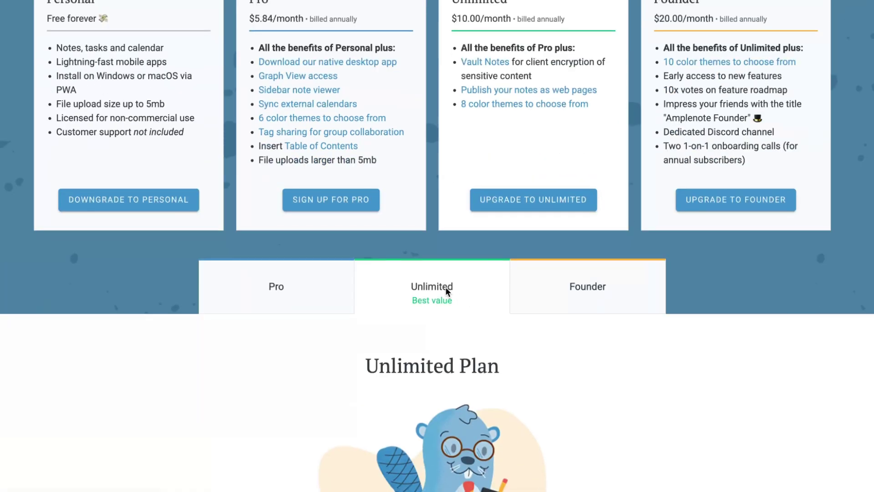
scroll(440, 286, "up", 3)
scroll(440, 286, "up", 1)
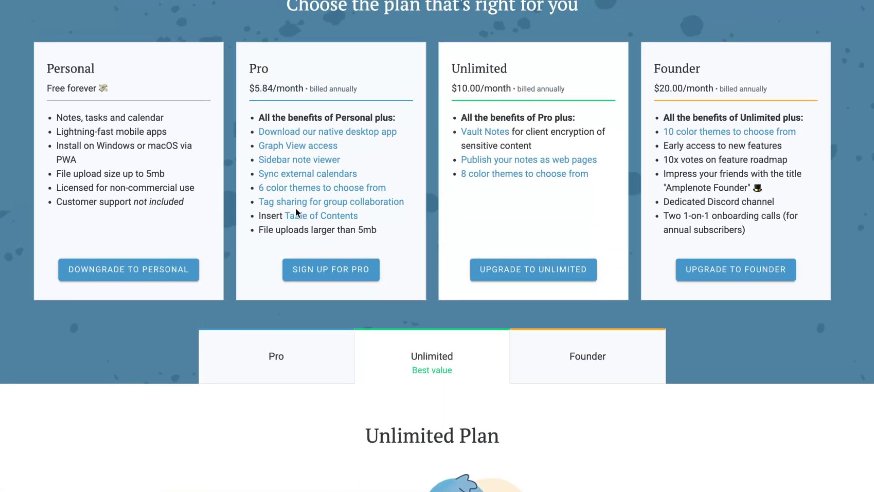
scroll(294, 210, "up", 1)
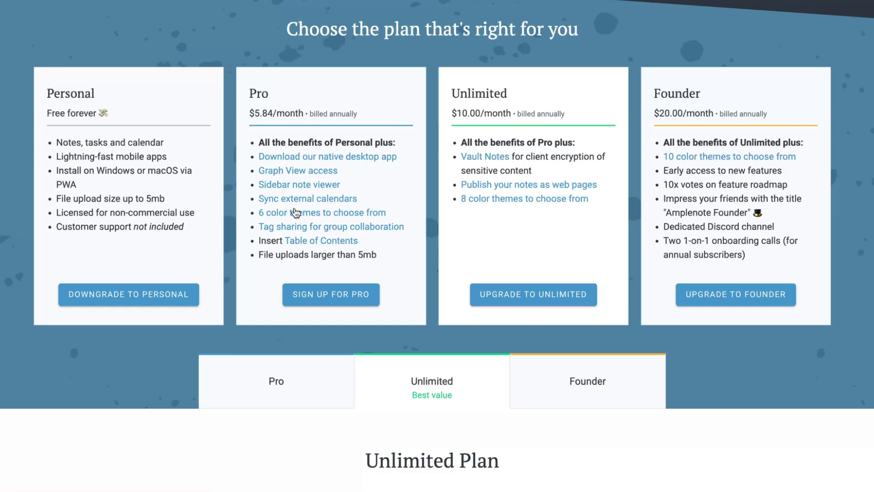
scroll(293, 182, "up", 1)
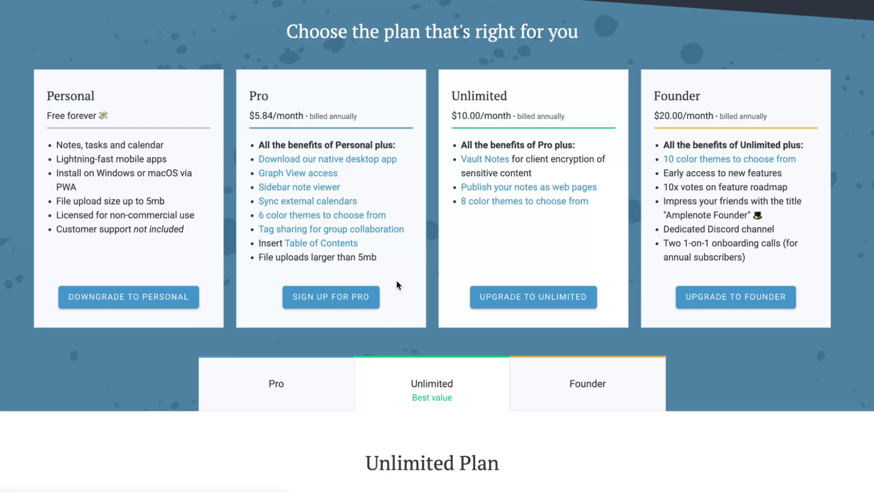
scroll(358, 308, "down", 10)
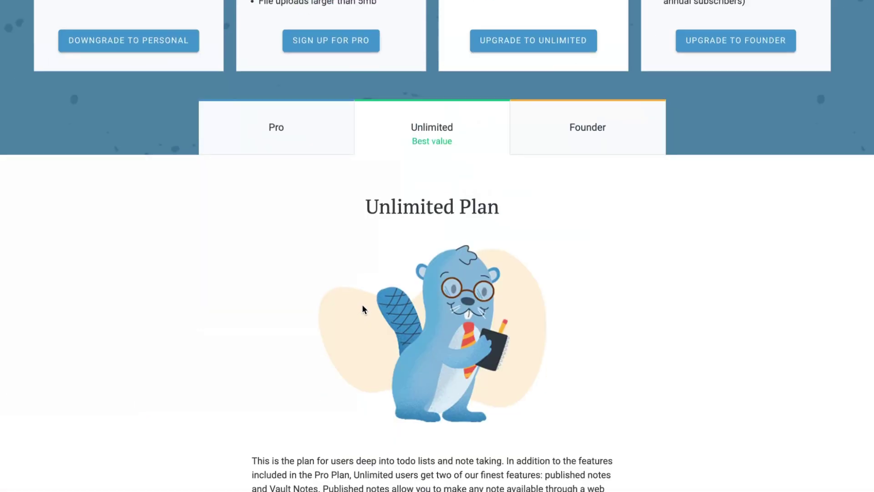
scroll(366, 309, "up", 11)
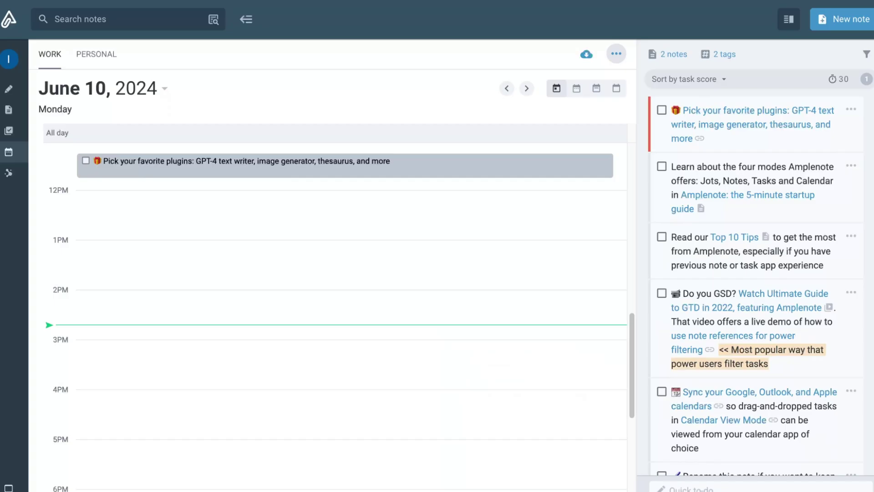
- Return to Jots mode on the June 10th, 2024 daily-jots note via the Amplenote logo
left_click(18, 24)
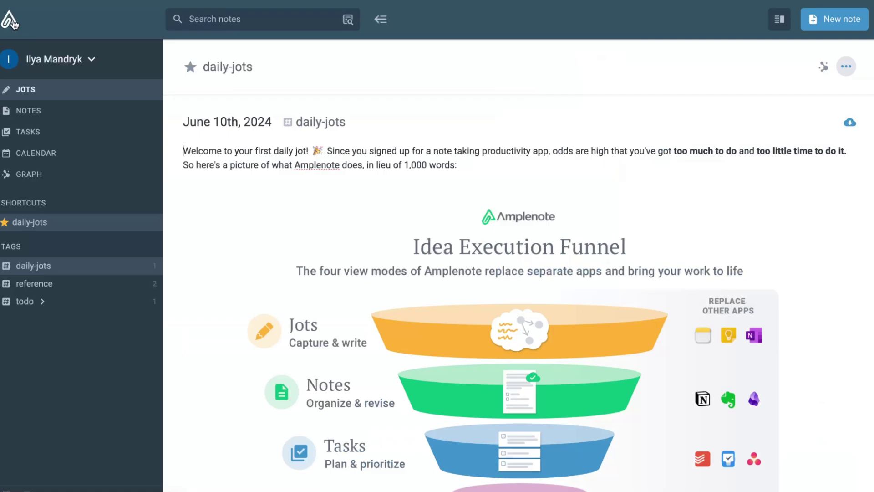